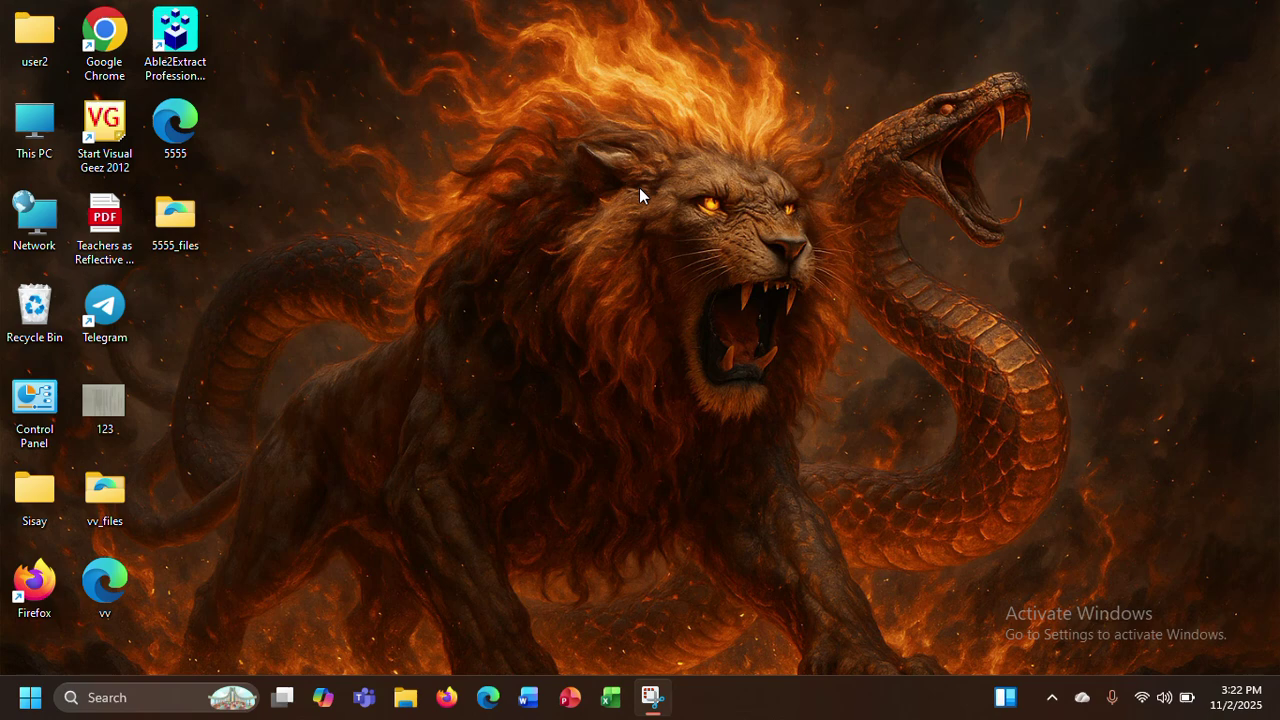
- Find Microsoft Store through the Windows search and open it
click(113, 705)
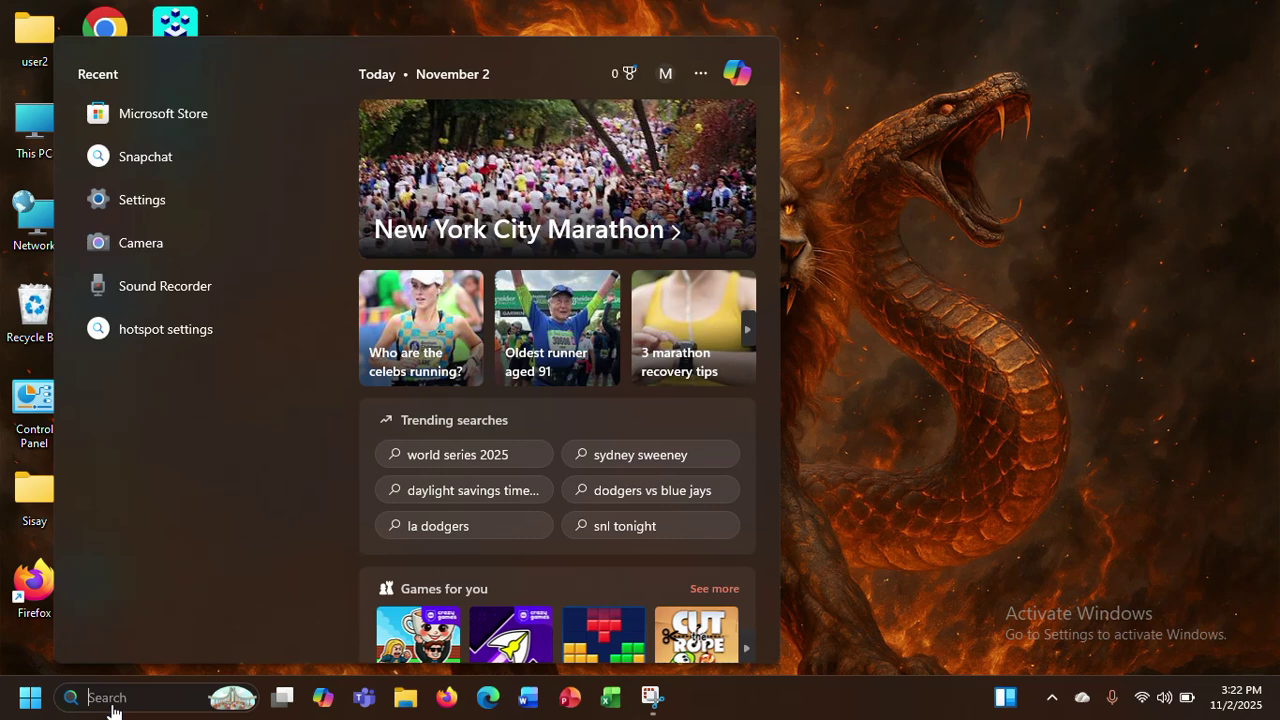
text(mi)
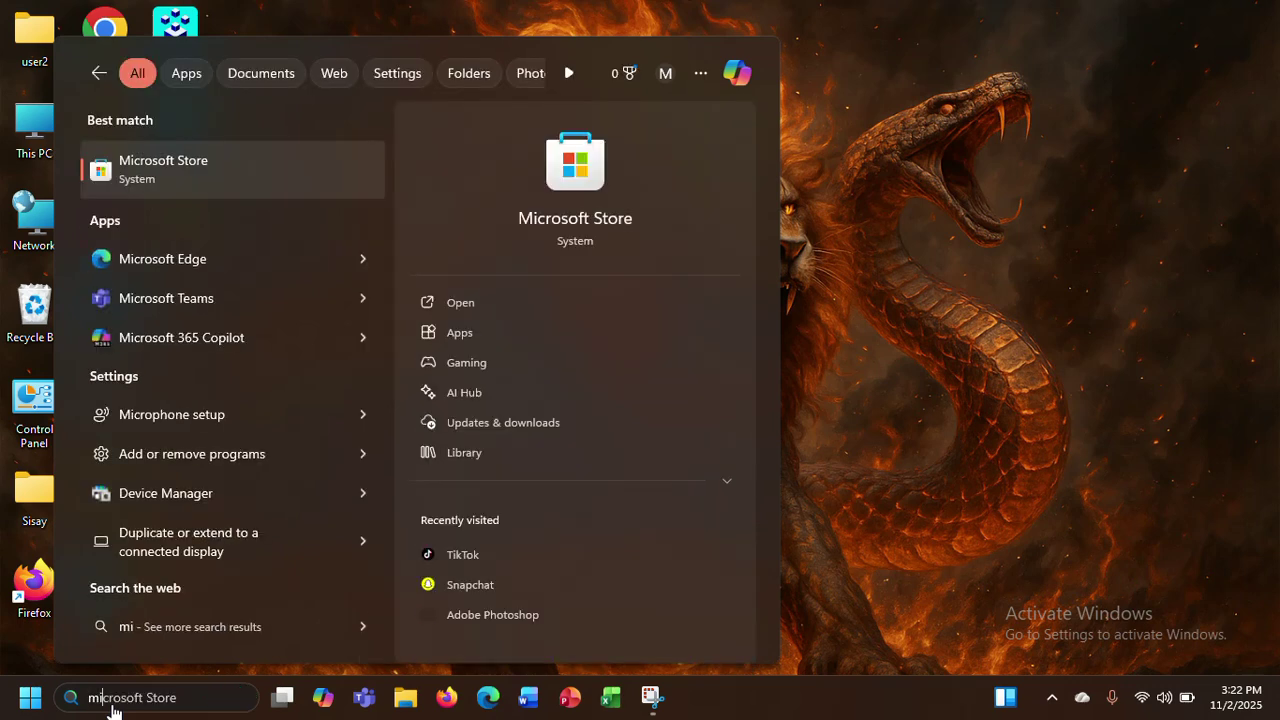
text(c)
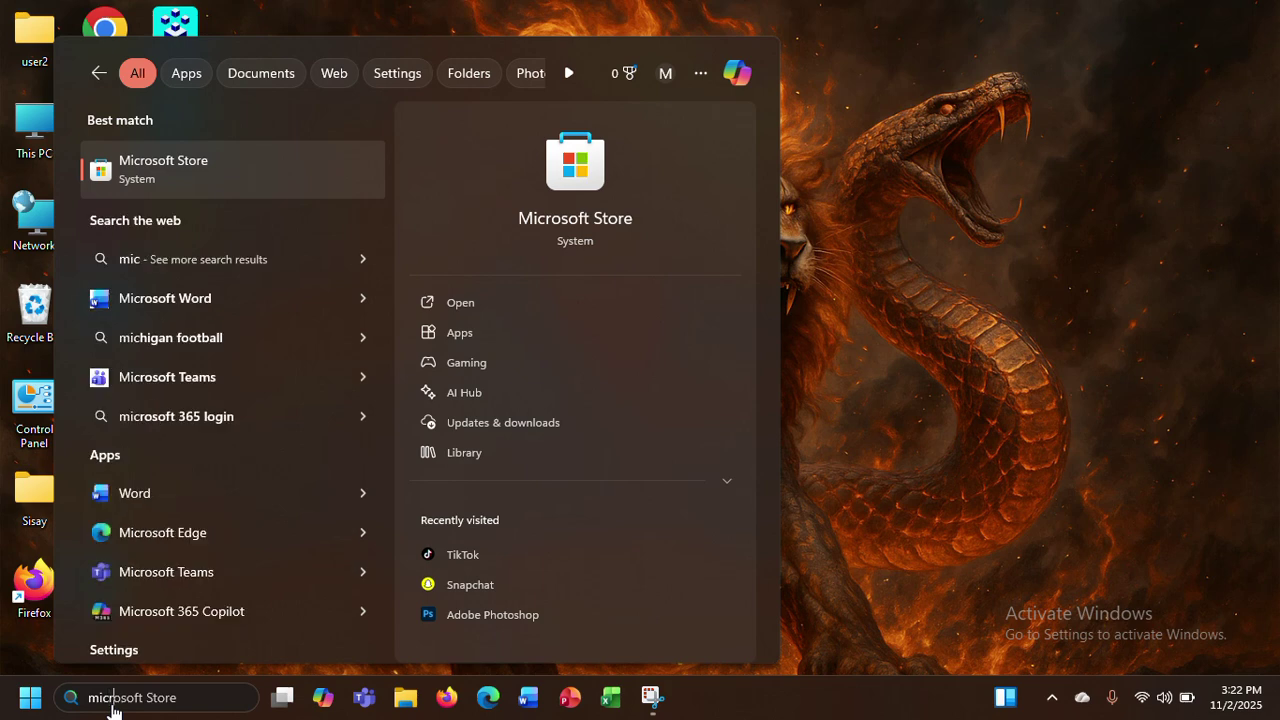
text(r)
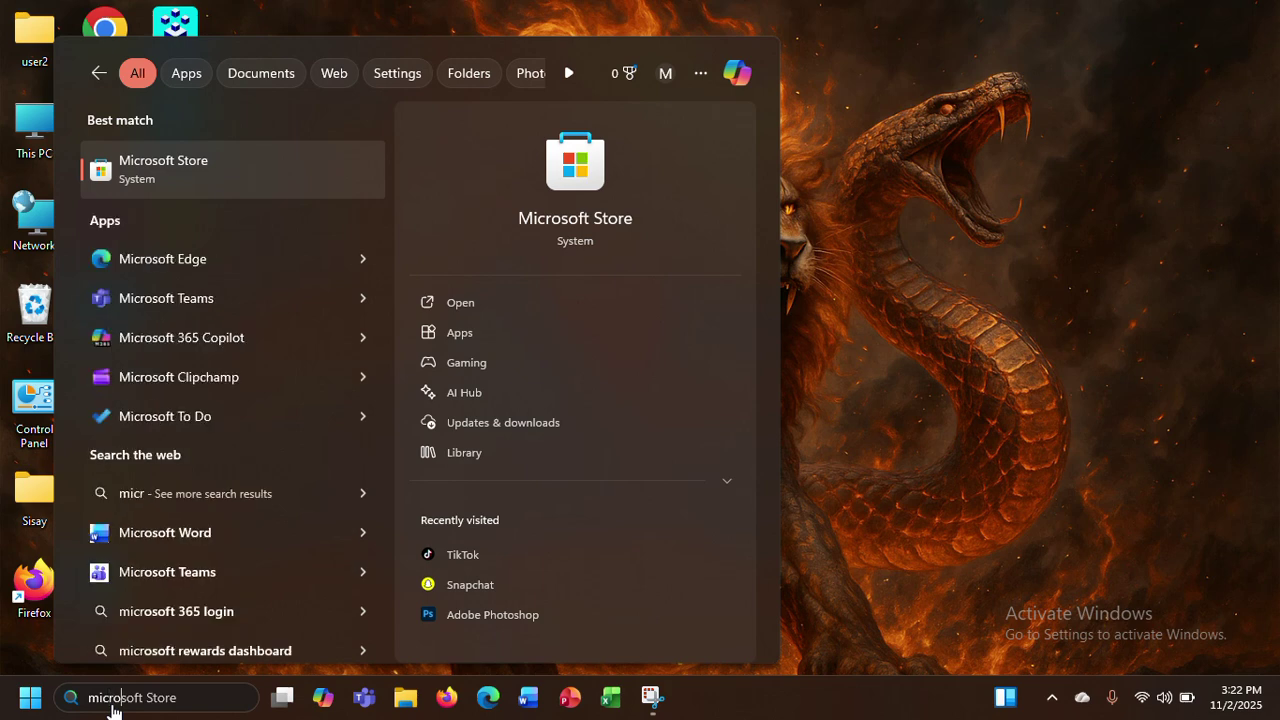
text(o)
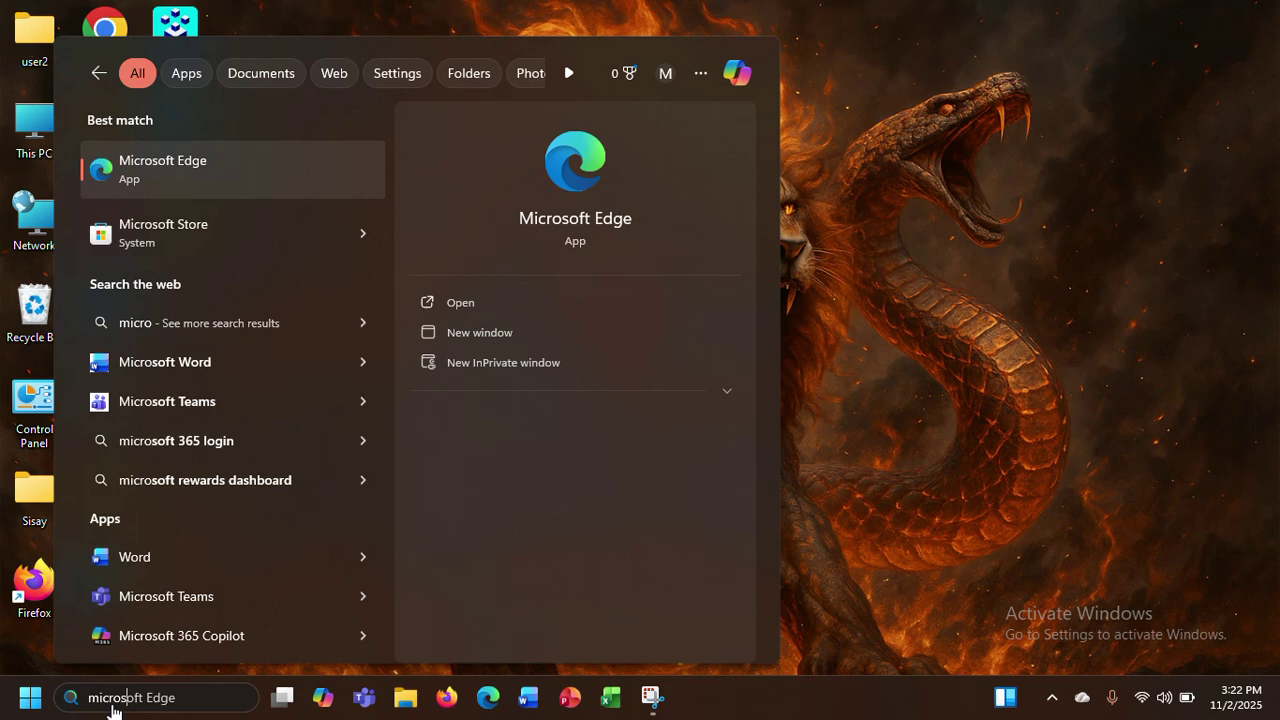
text(soft)
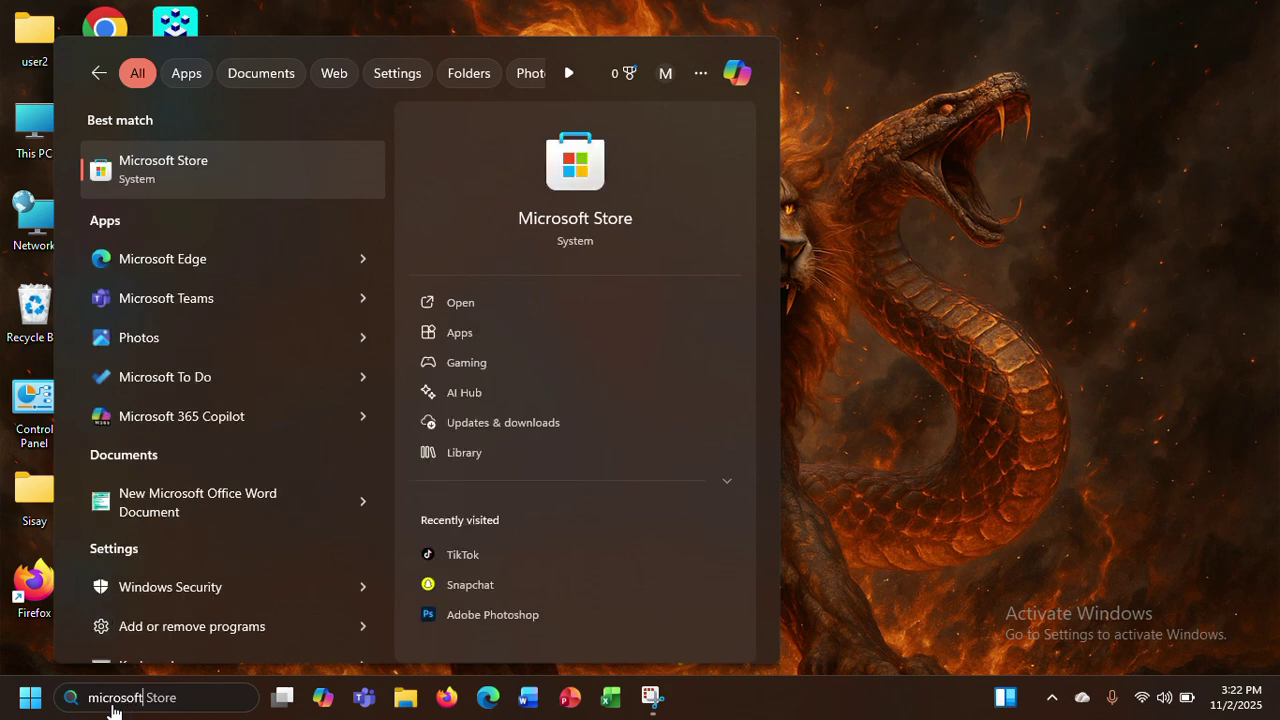
text( st)
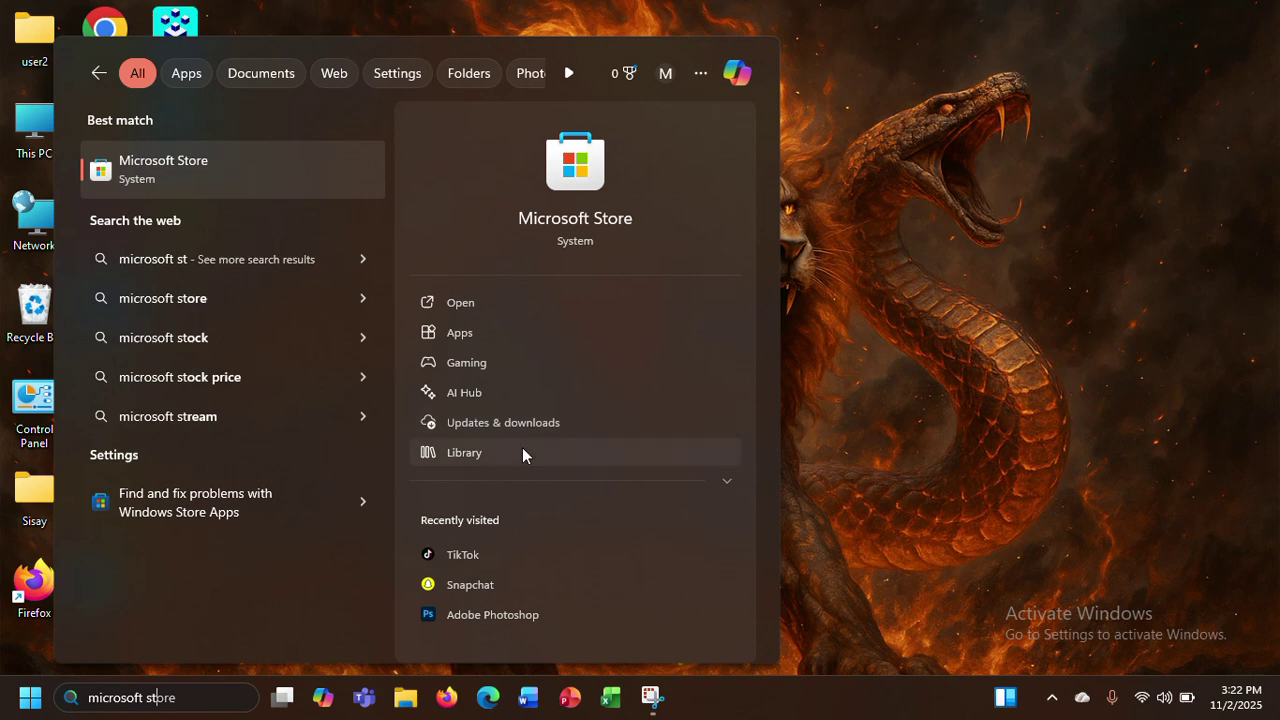
click(508, 306)
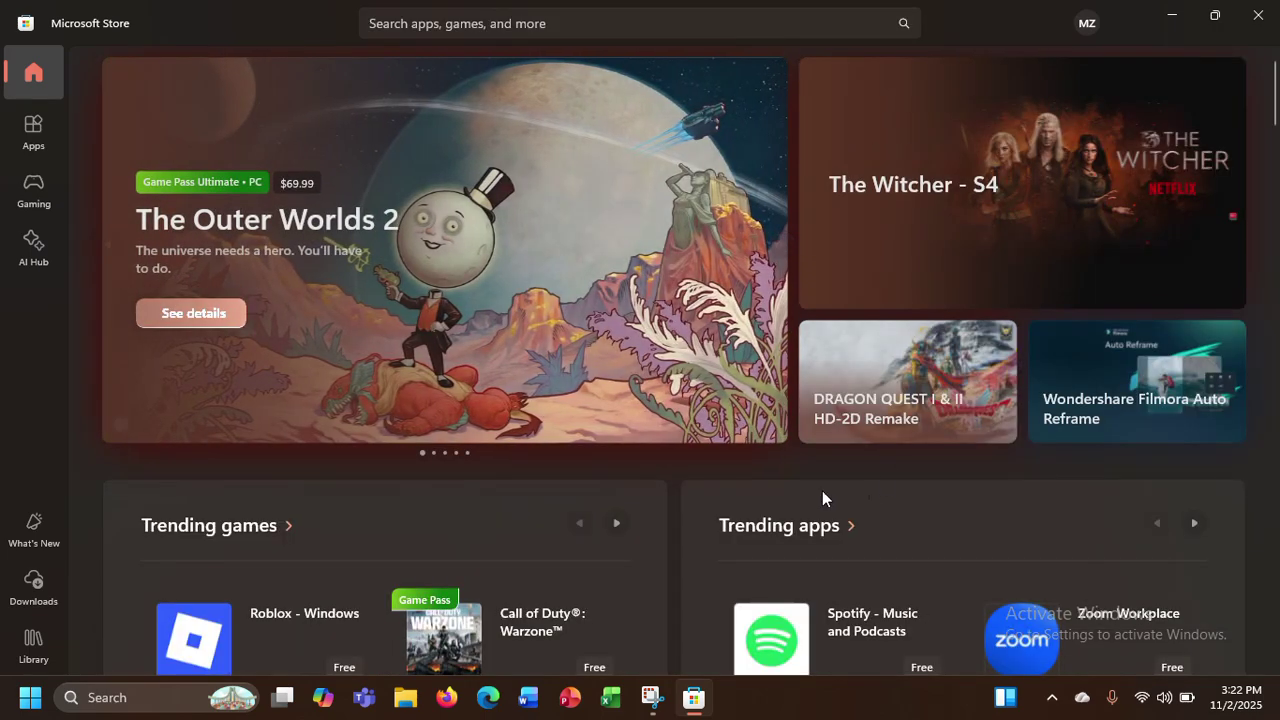
- Look through the store's home page, including the trending, best selling, popular and must-have app and game sections
scroll(581, 438, down, 3)
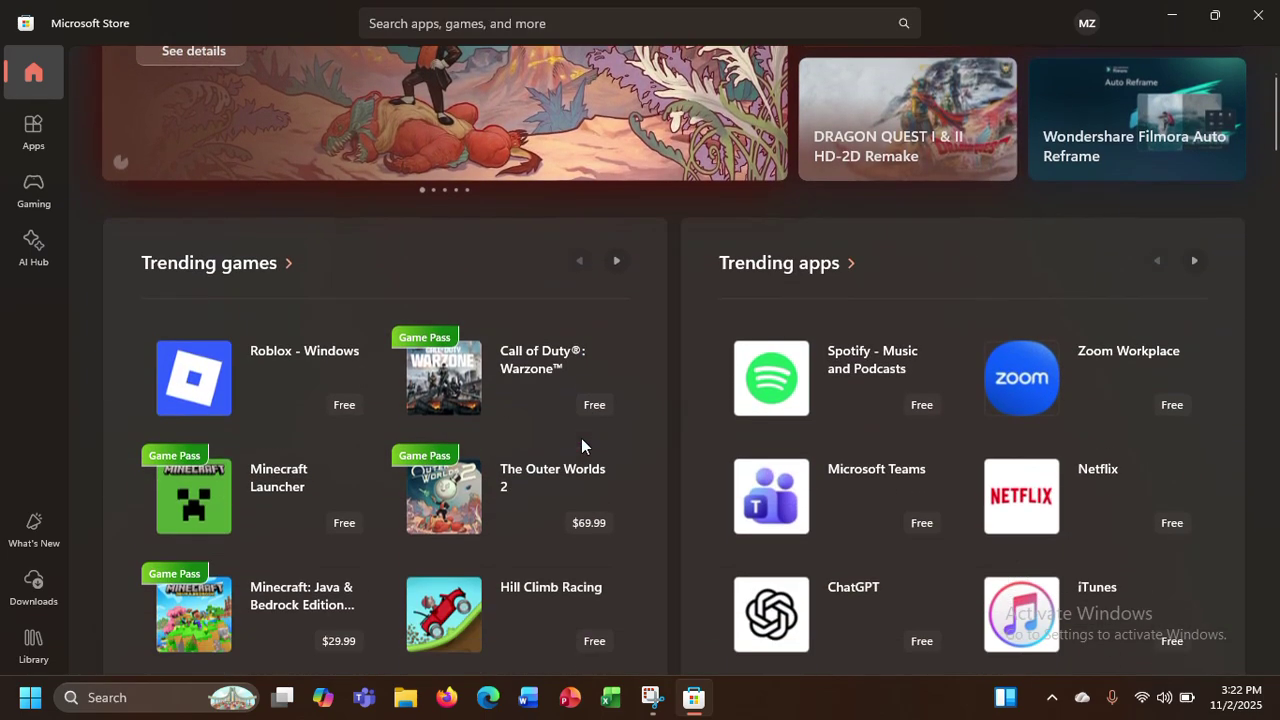
scroll(581, 438, up, 3)
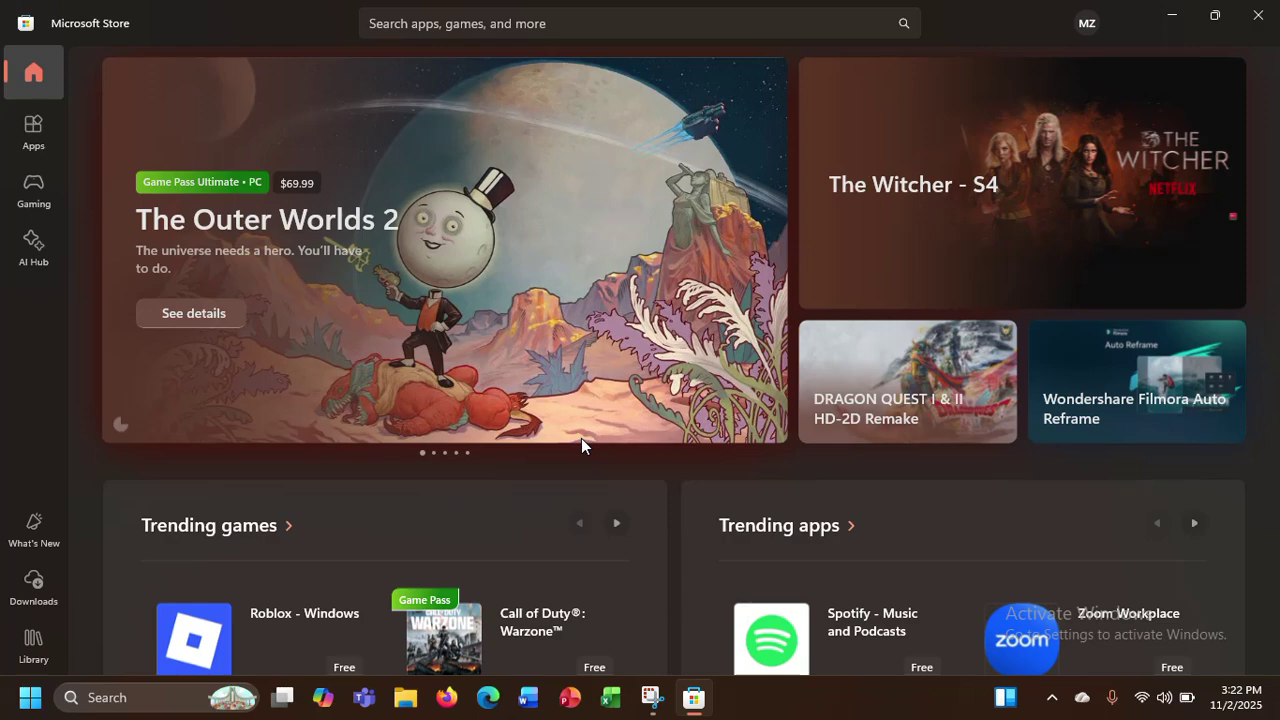
scroll(581, 440, down, 2)
scroll(581, 438, down, 6)
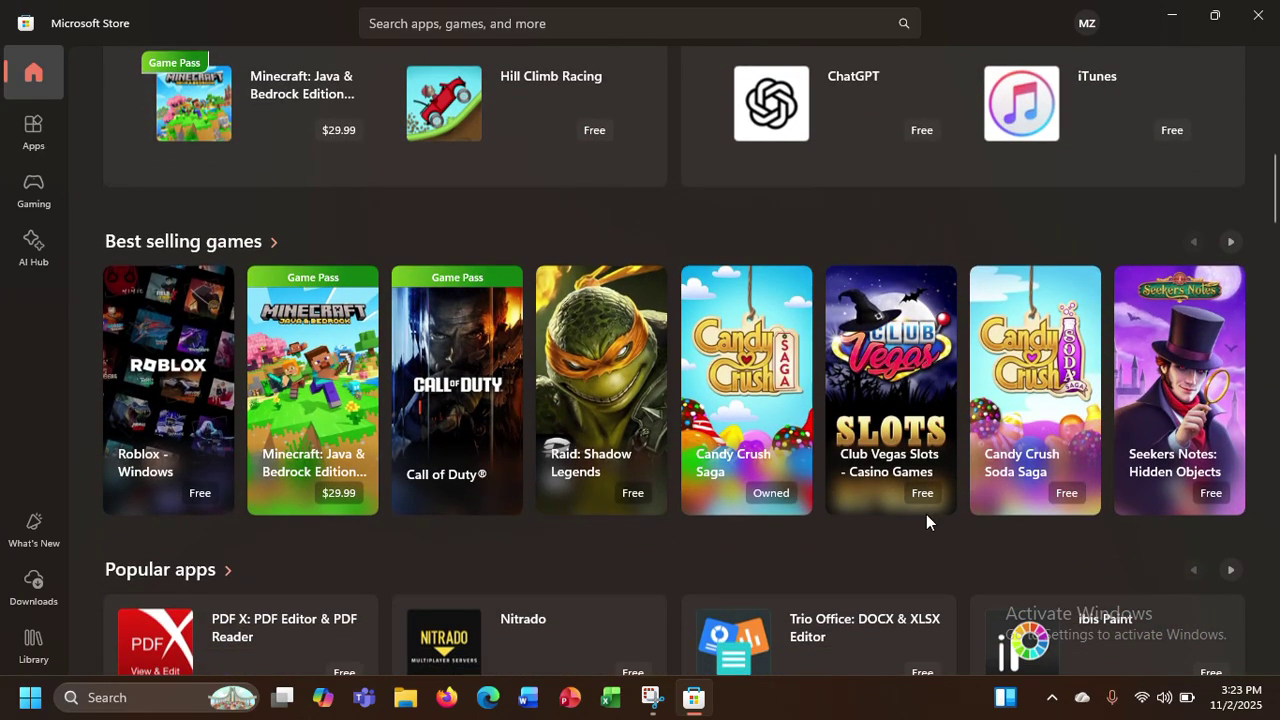
scroll(709, 527, down, 3)
scroll(711, 534, down, 3)
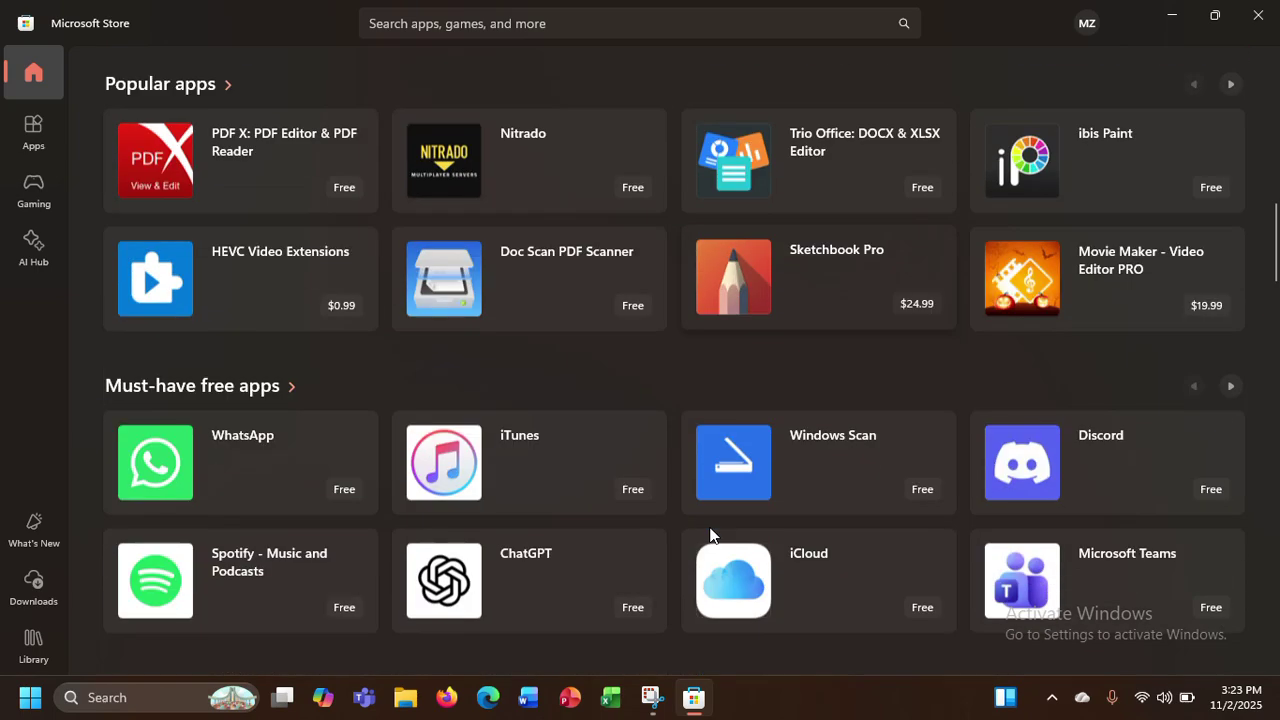
scroll(614, 597, down, 5)
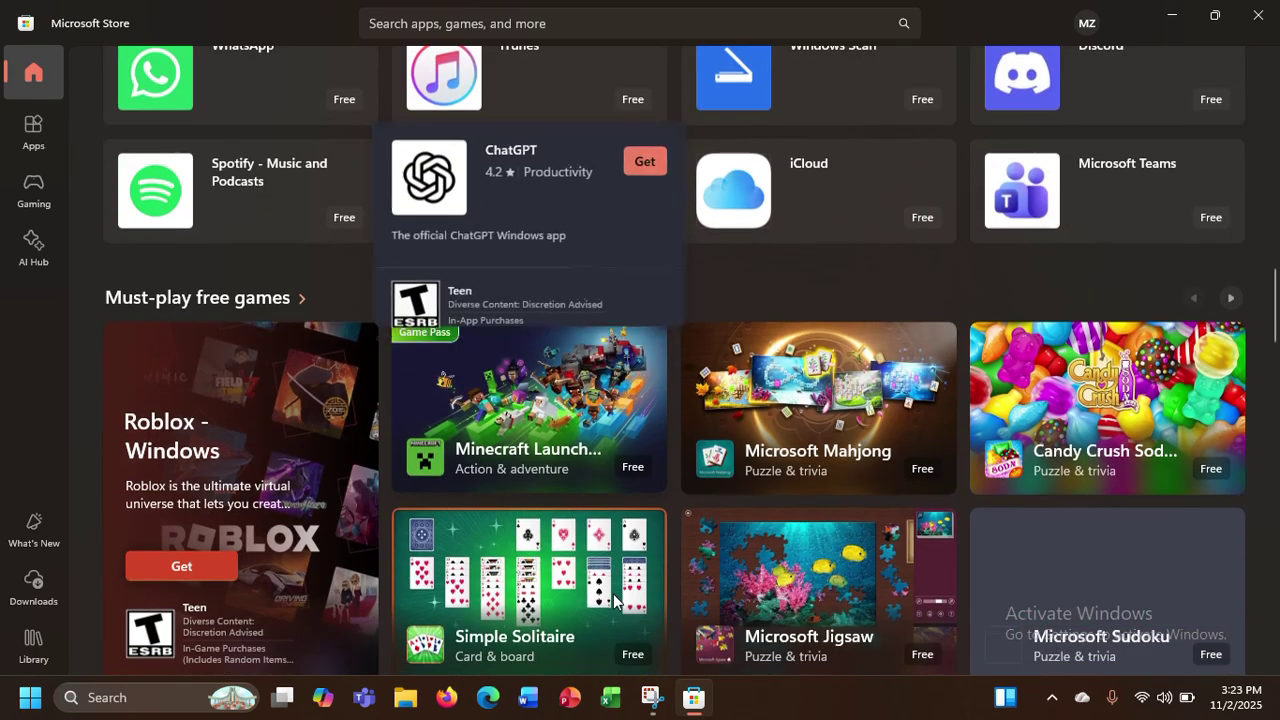
scroll(633, 268, down, 5)
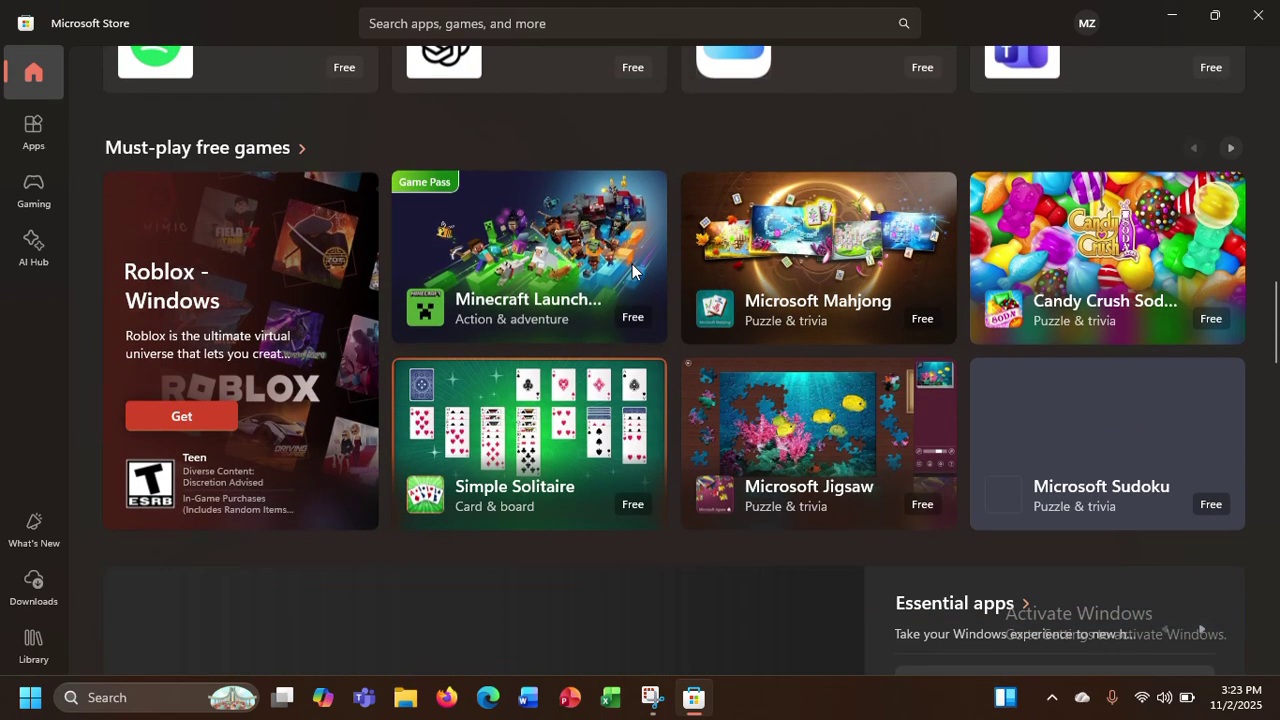
scroll(632, 264, down, 3)
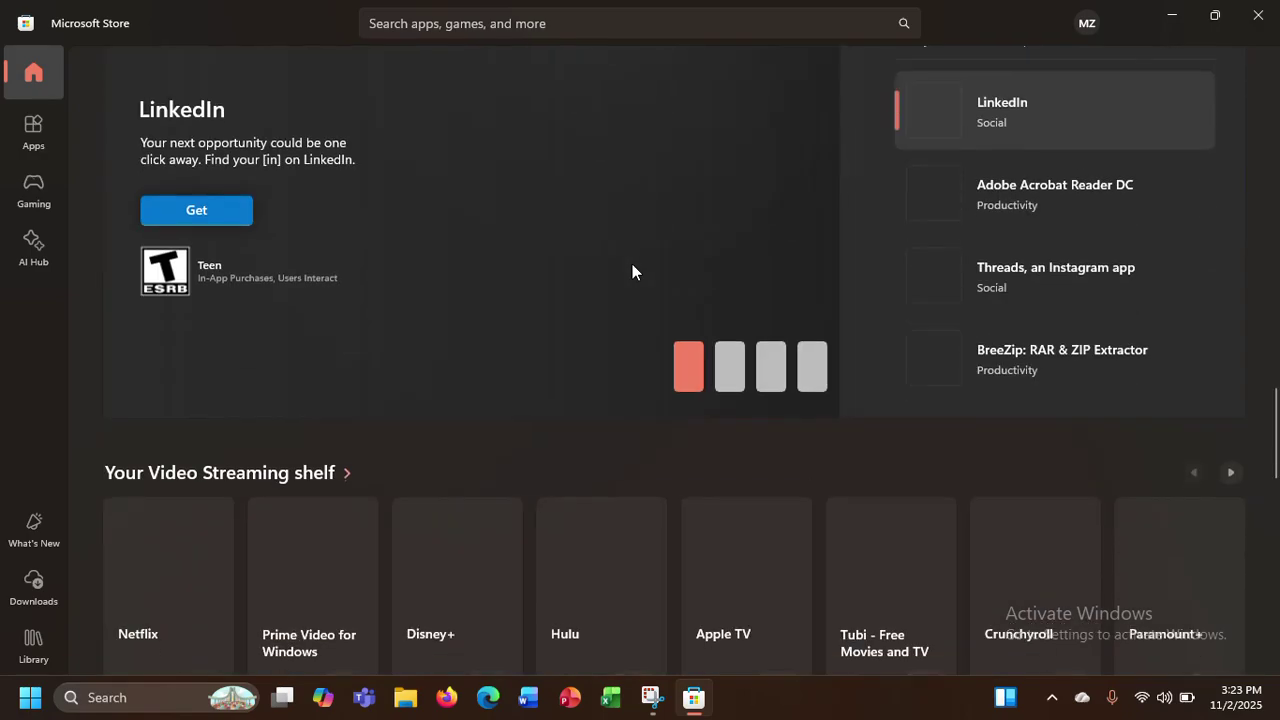
scroll(632, 264, up, 10)
scroll(632, 264, up, 10)
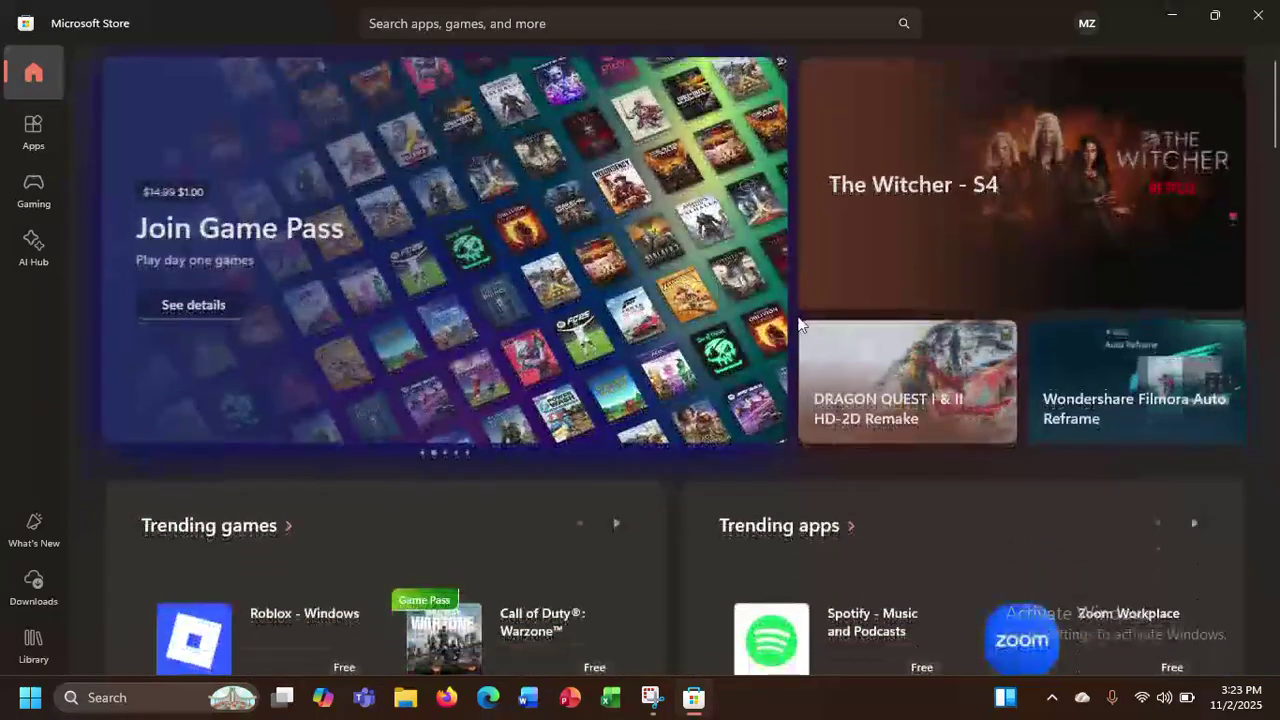
mouse_move(463, 627)
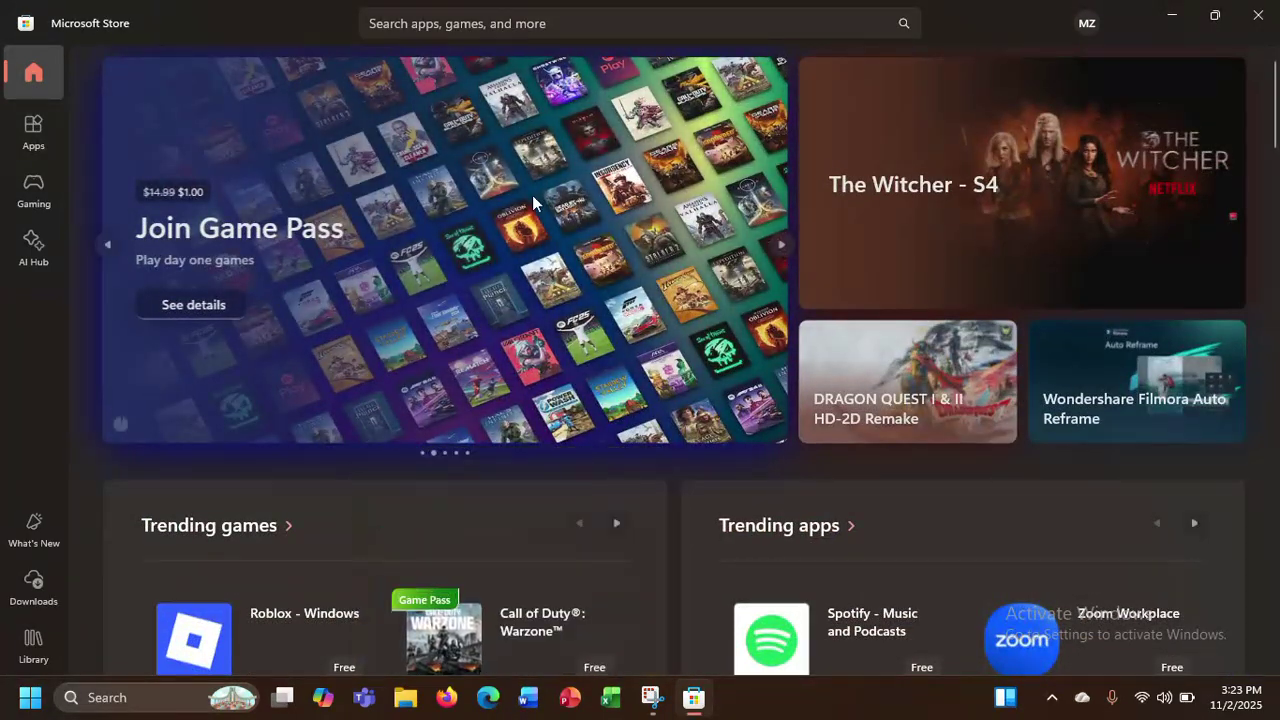
- Search the store for "tiktok"
click(449, 22)
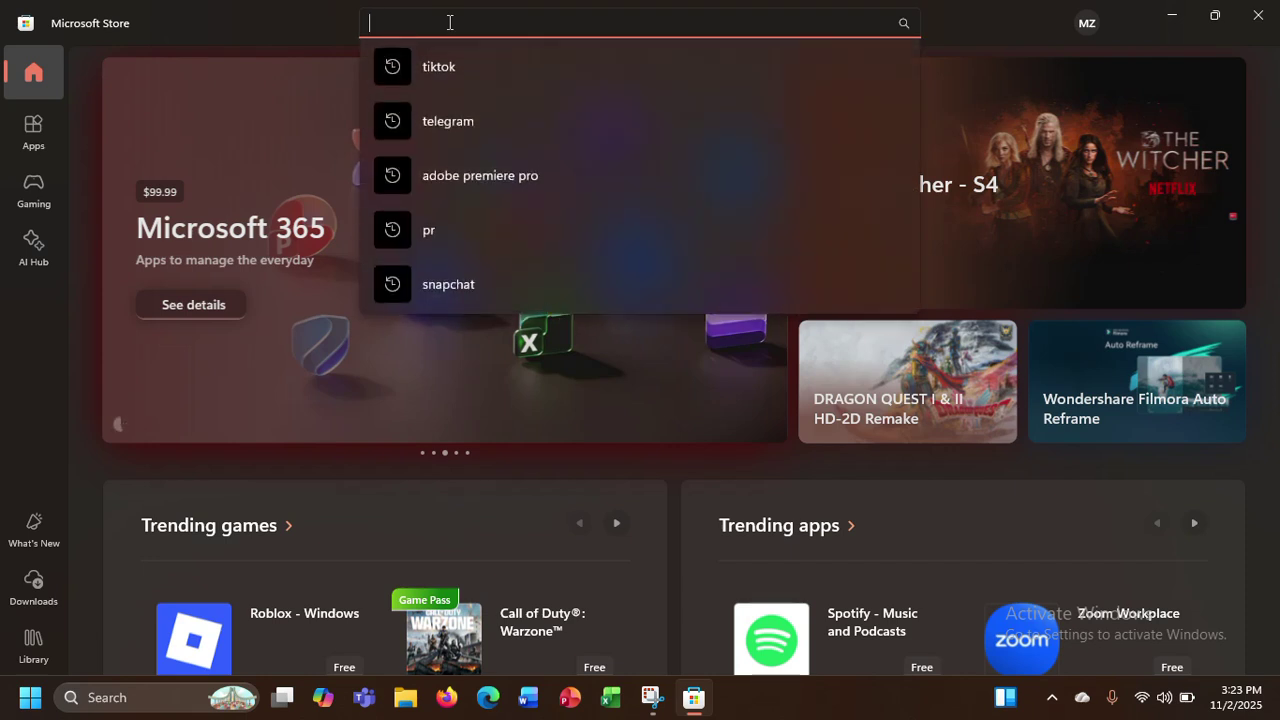
text(ti)
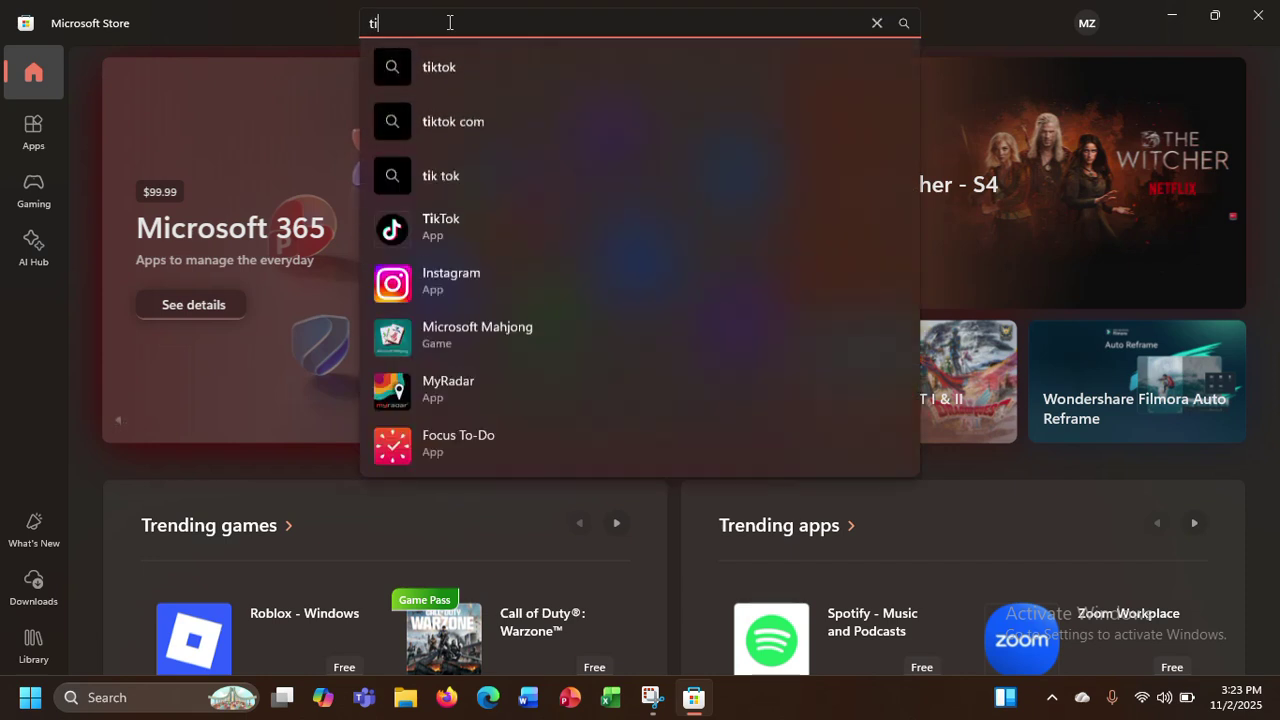
text(kto)
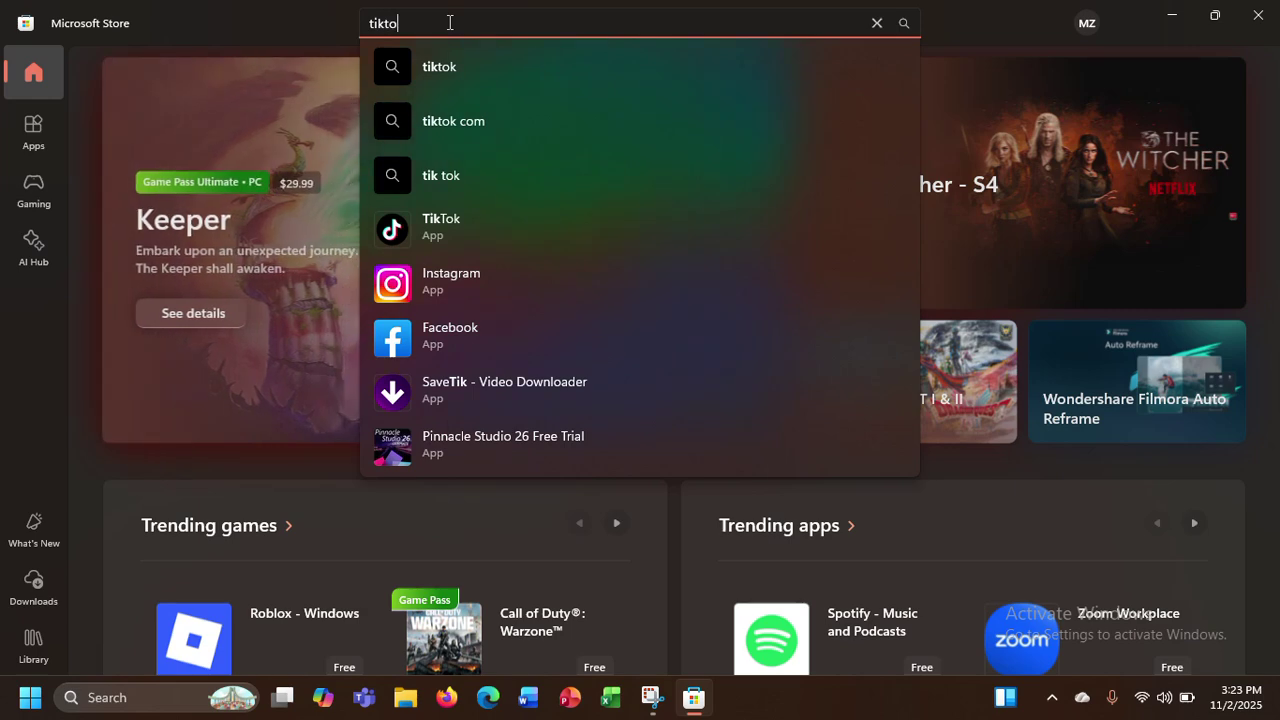
text(k)
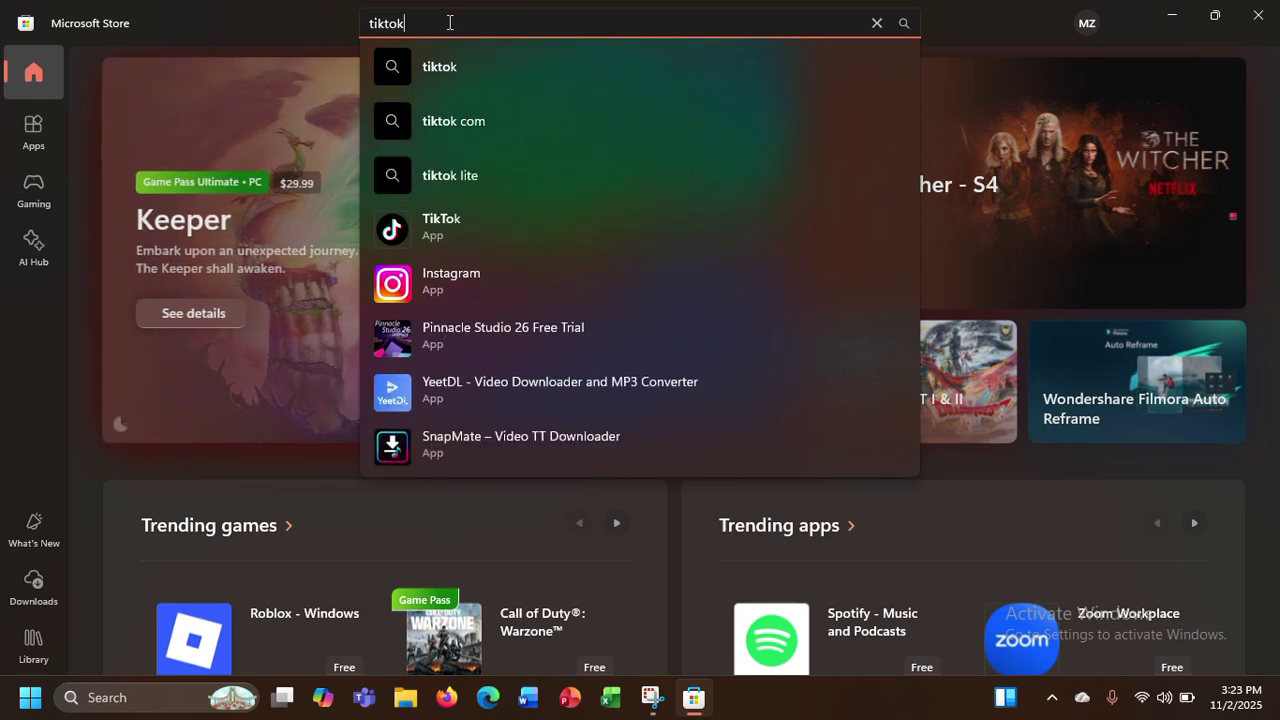
click(539, 67)
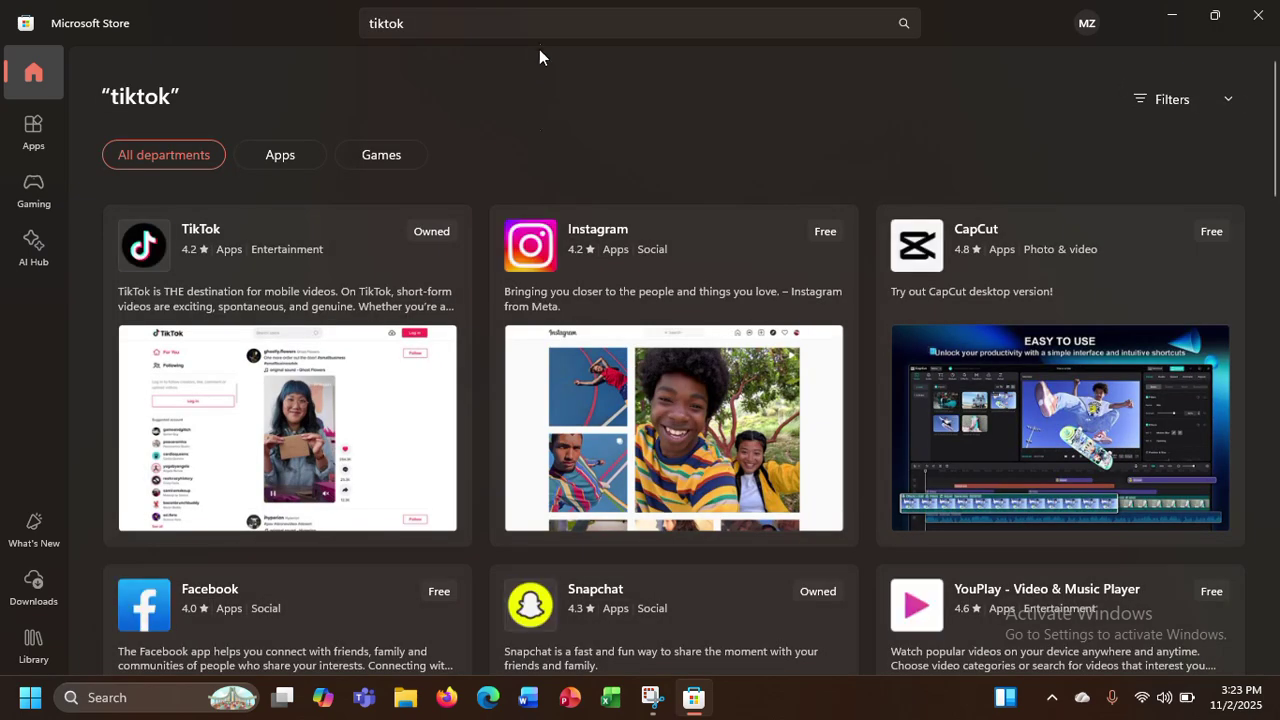
- Examine the TikTok search results, checking which apps are marked Owned or Free
scroll(381, 342, down, 3)
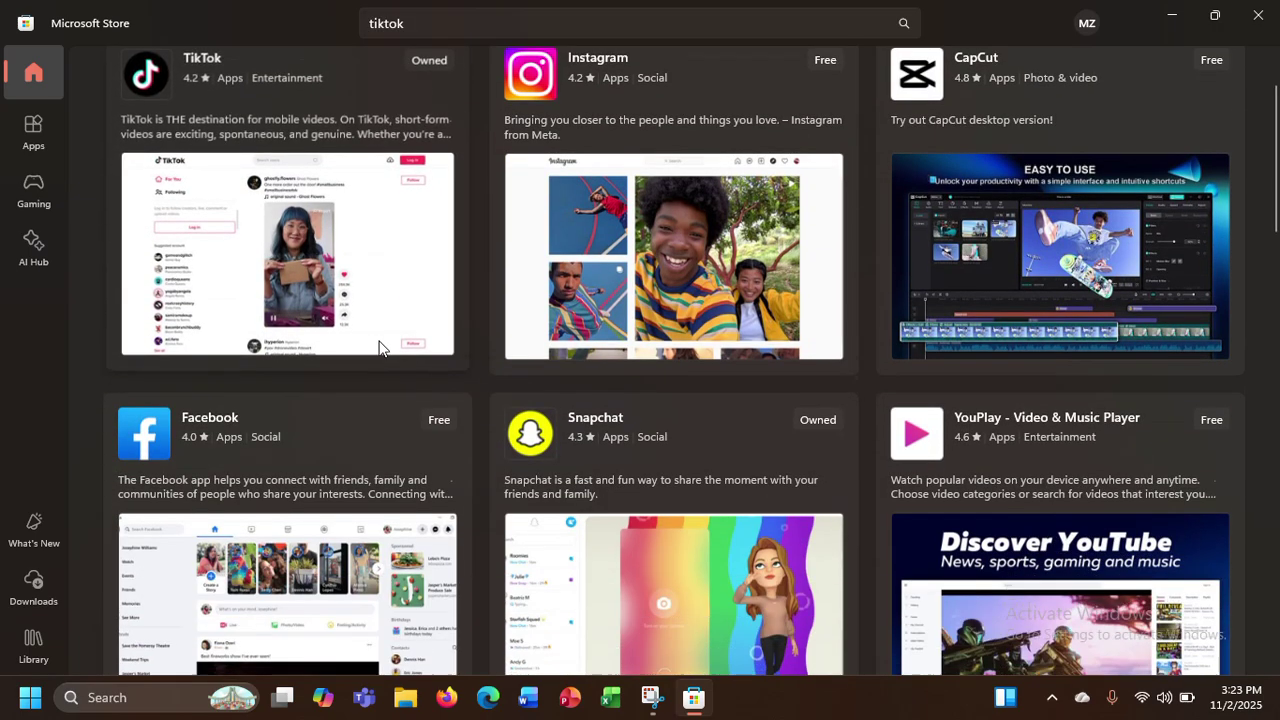
scroll(379, 345, up, 2)
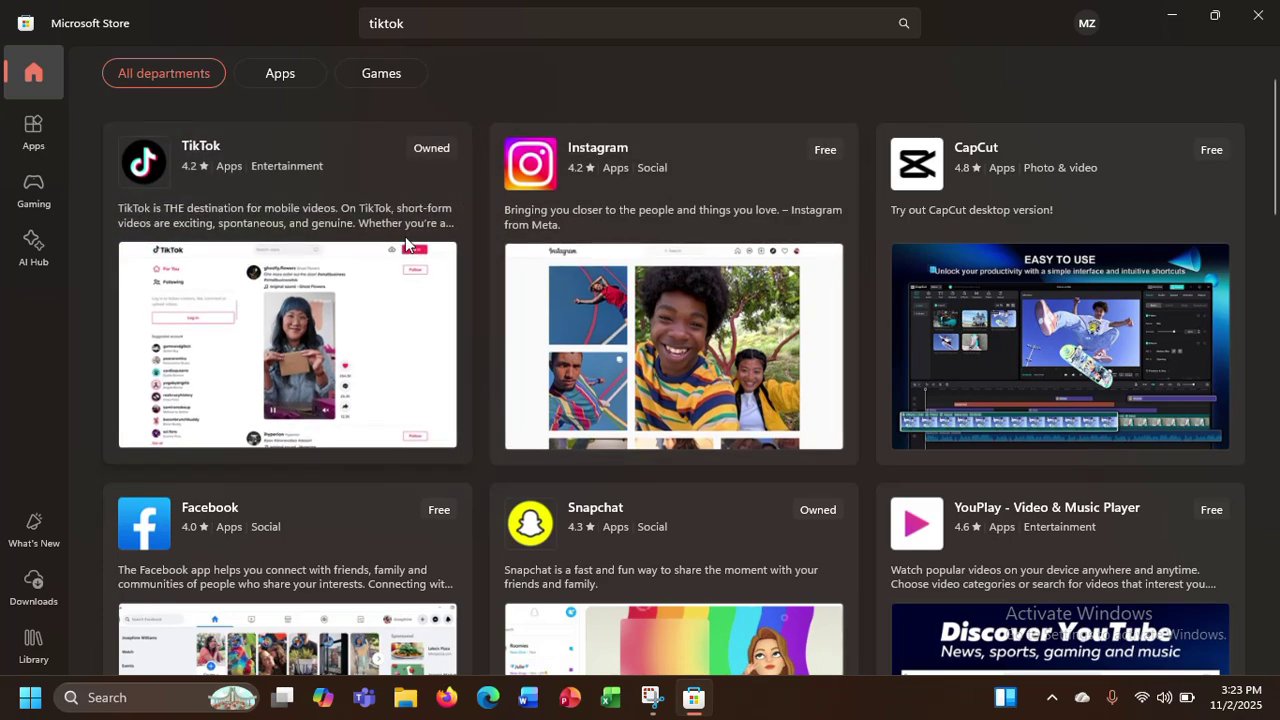
scroll(394, 264, down, 2)
scroll(394, 261, up, 3)
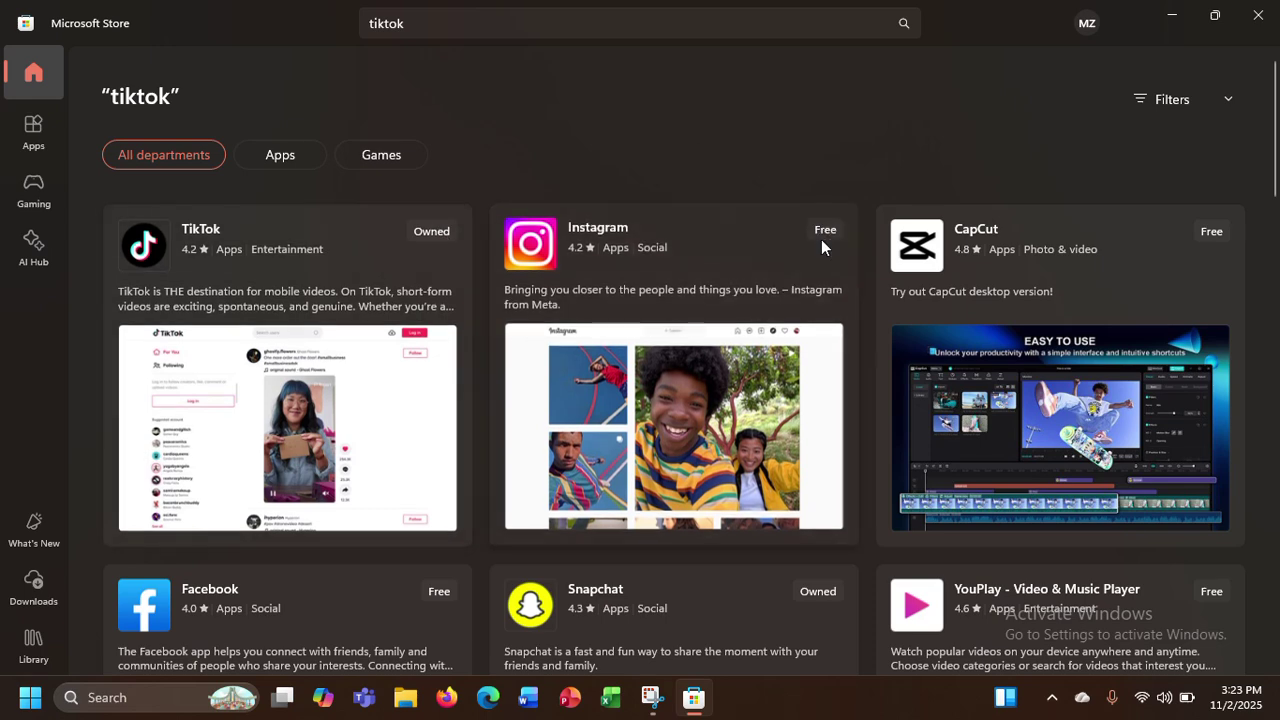
mouse_move(823, 240)
scroll(581, 401, down, 4)
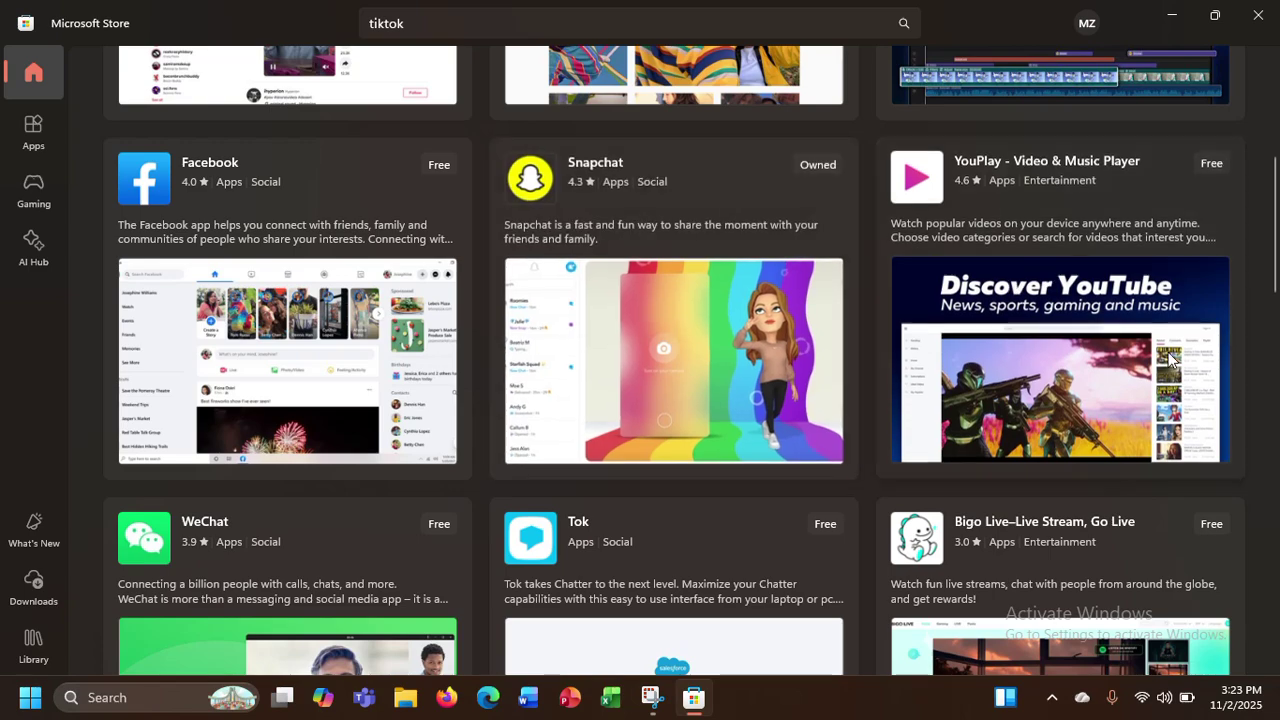
scroll(500, 228, up, 4)
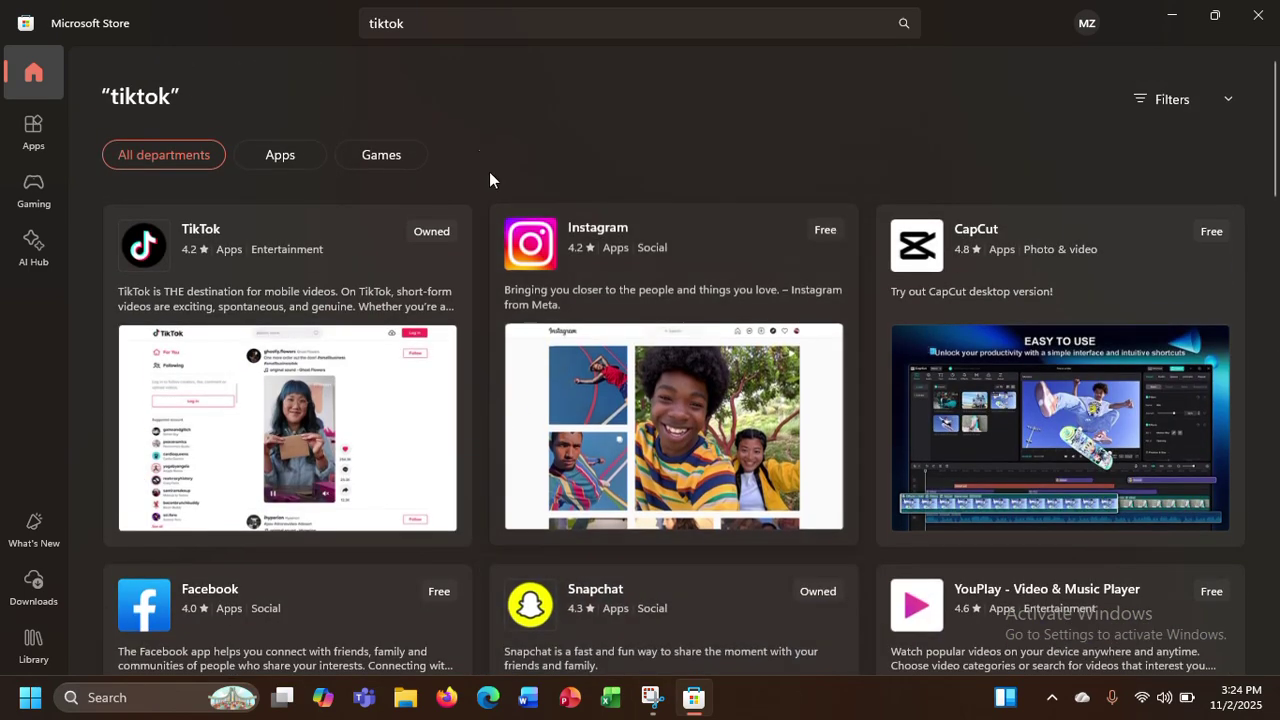
- Replace the store search term with "facebook" and show its results
click(410, 25)
key(BackSpace)
key(BackSpace)
key(BackSpace)
key(BackSpace)
key(BackSpace)
key(BackSpace)
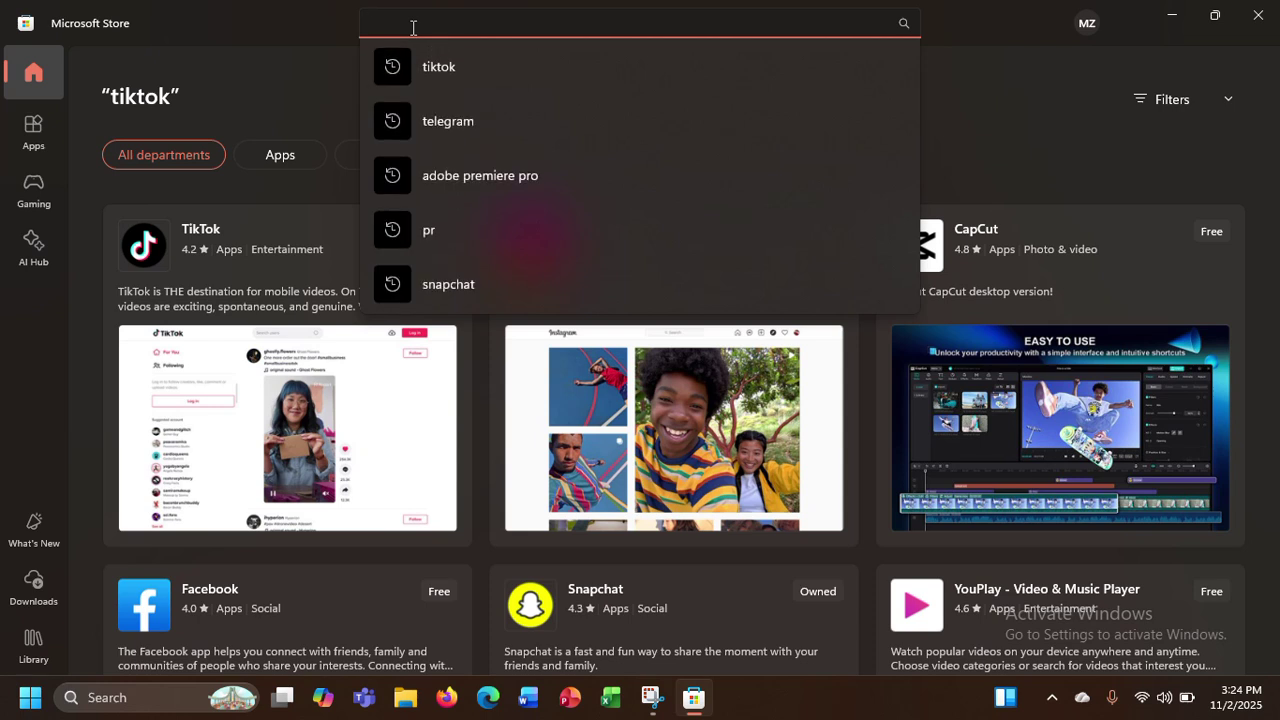
text(fac)
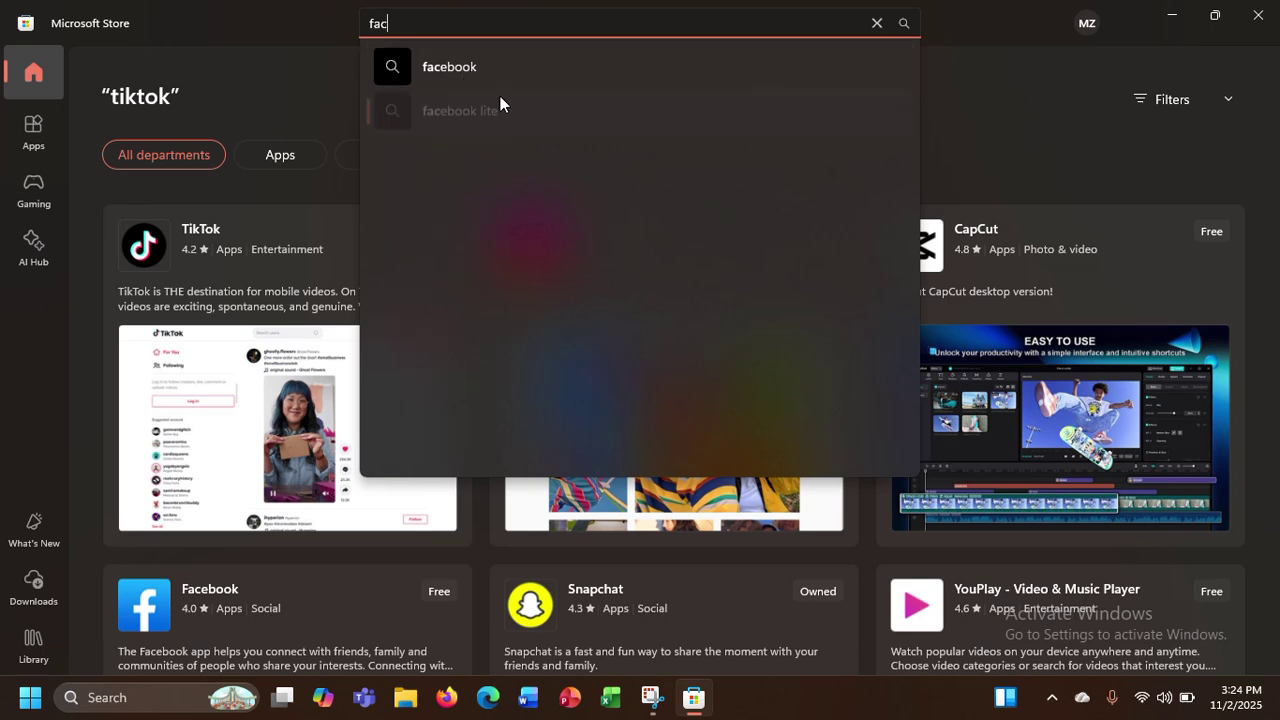
key(Escape)
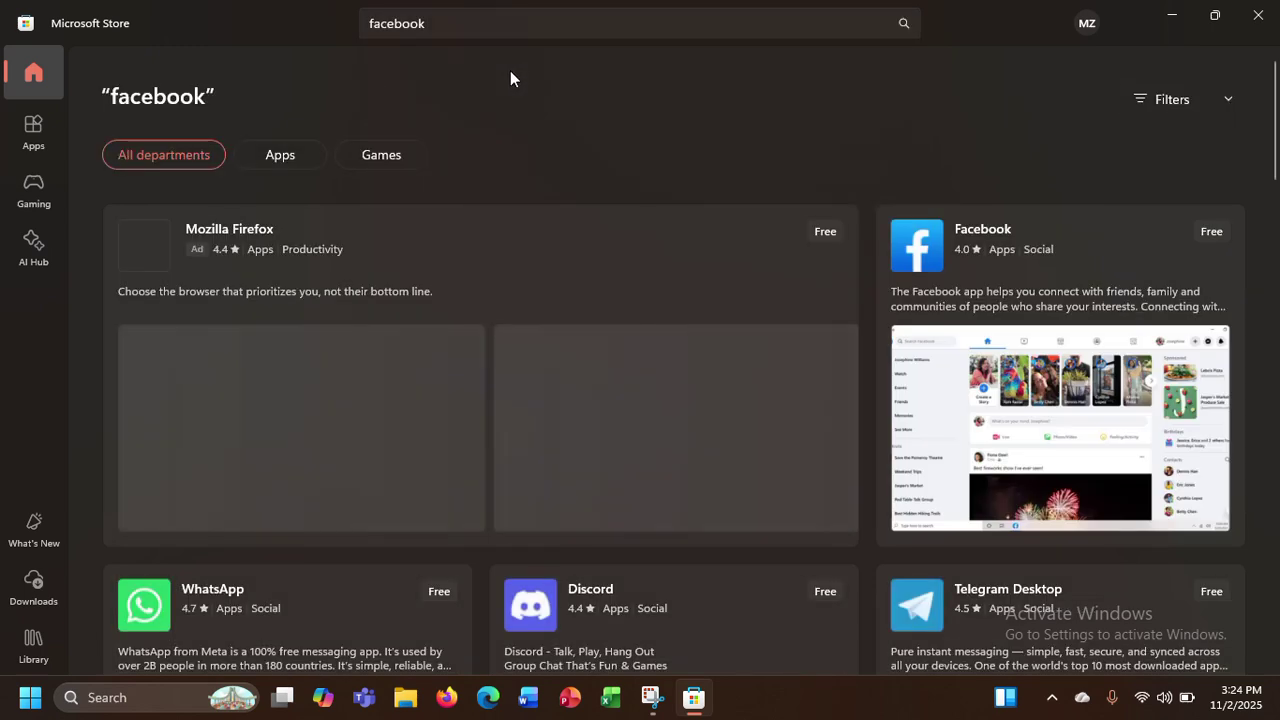
- Open the Facebook app's details page from the search results
scroll(610, 160, down, 2)
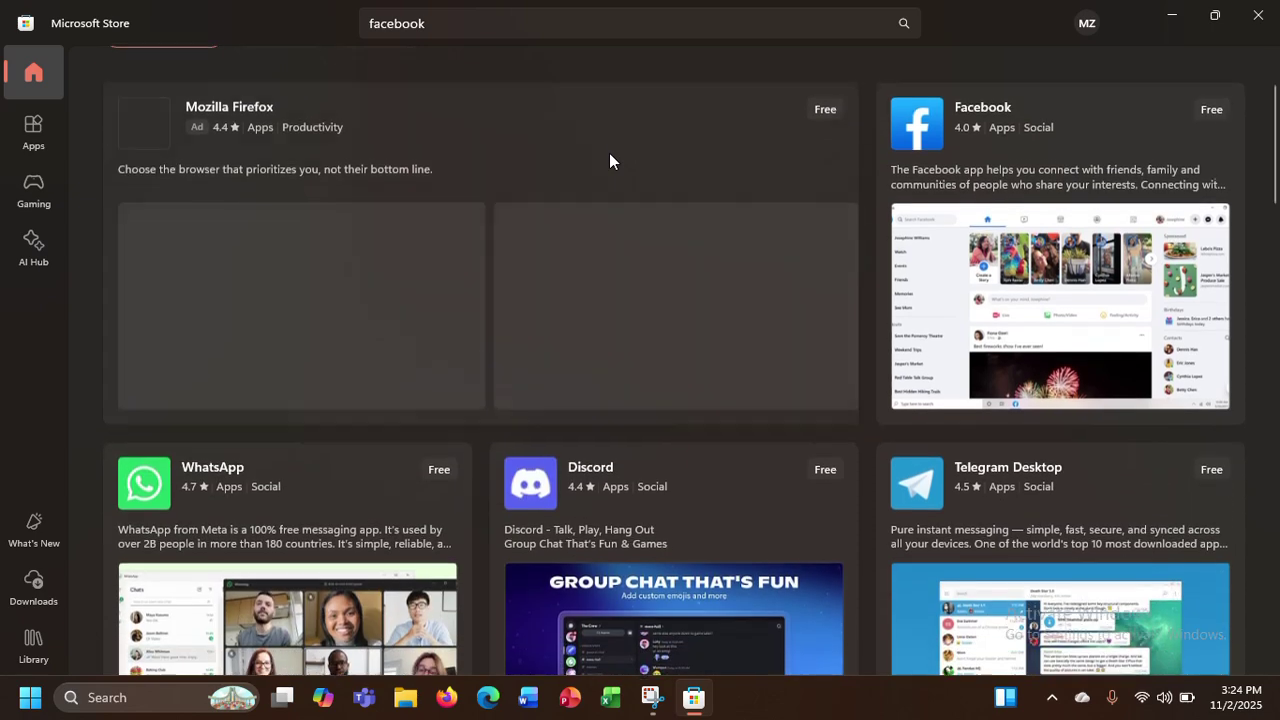
scroll(610, 160, up, 3)
scroll(900, 230, down, 1)
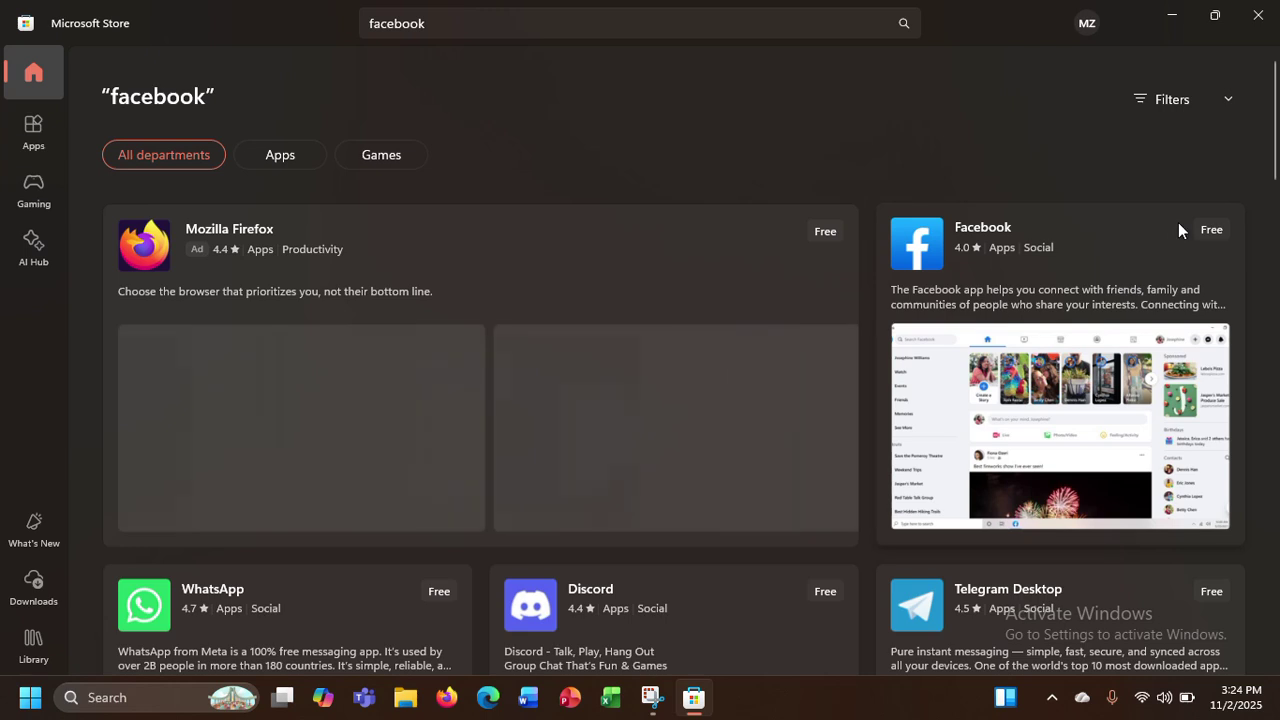
mouse_move(1178, 222)
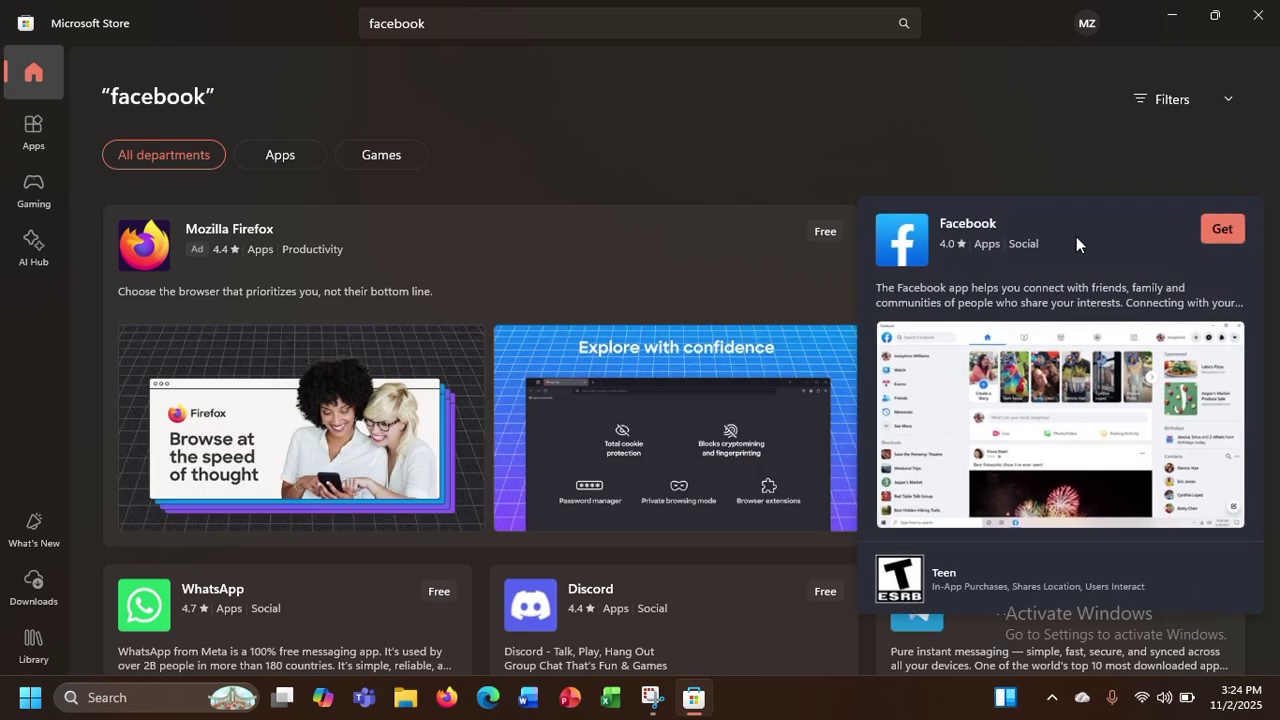
click(1077, 240)
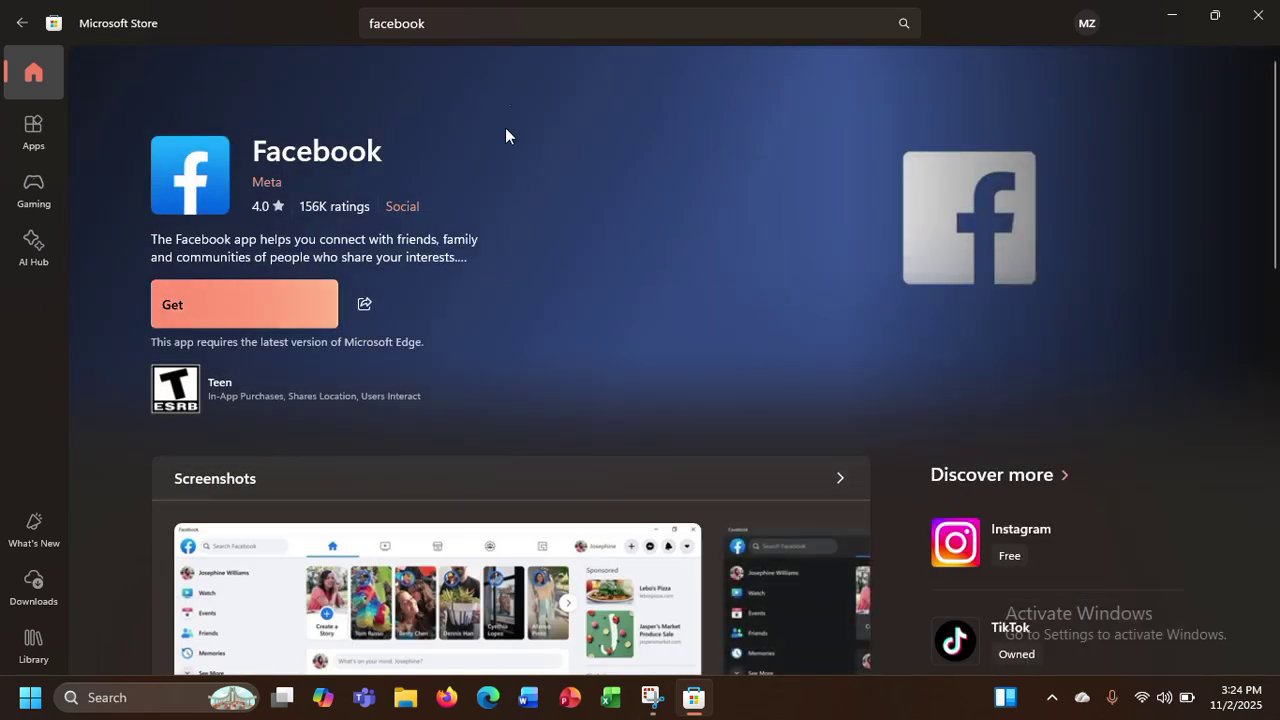
click(545, 32)
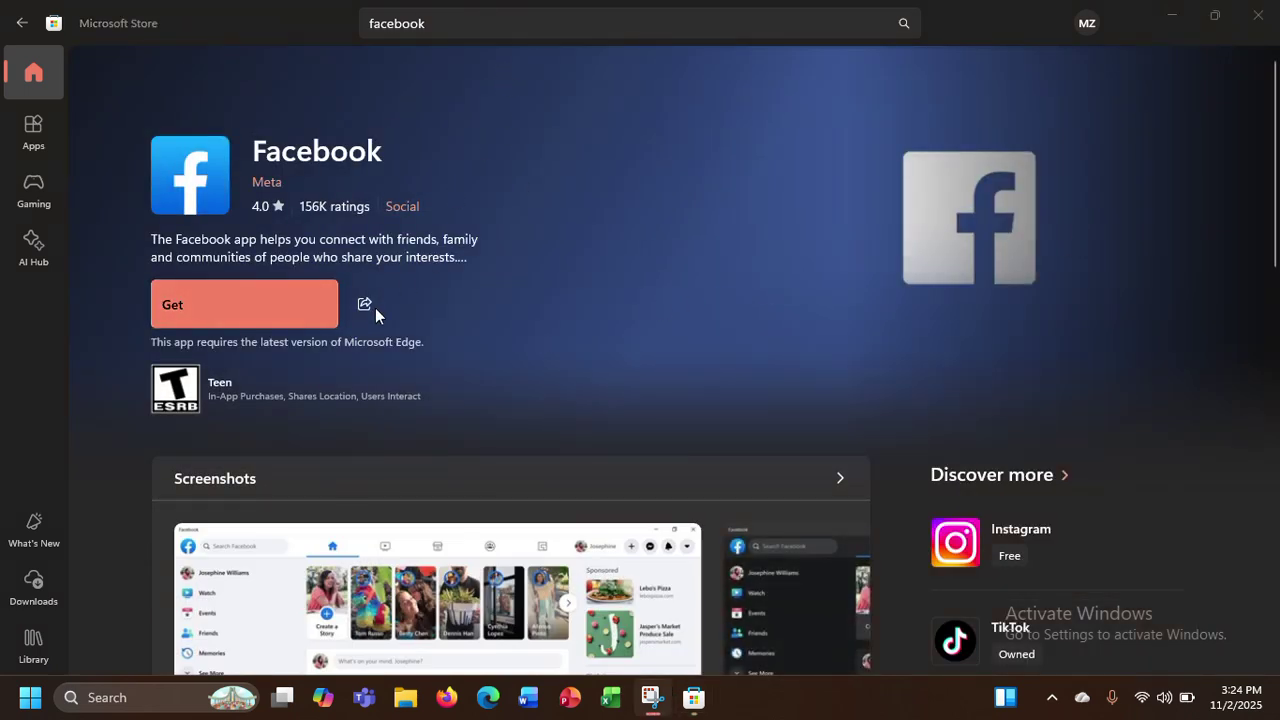
- Get the Facebook app from the store and look over its screenshots, description and additional information, including the approximate size
click(265, 318)
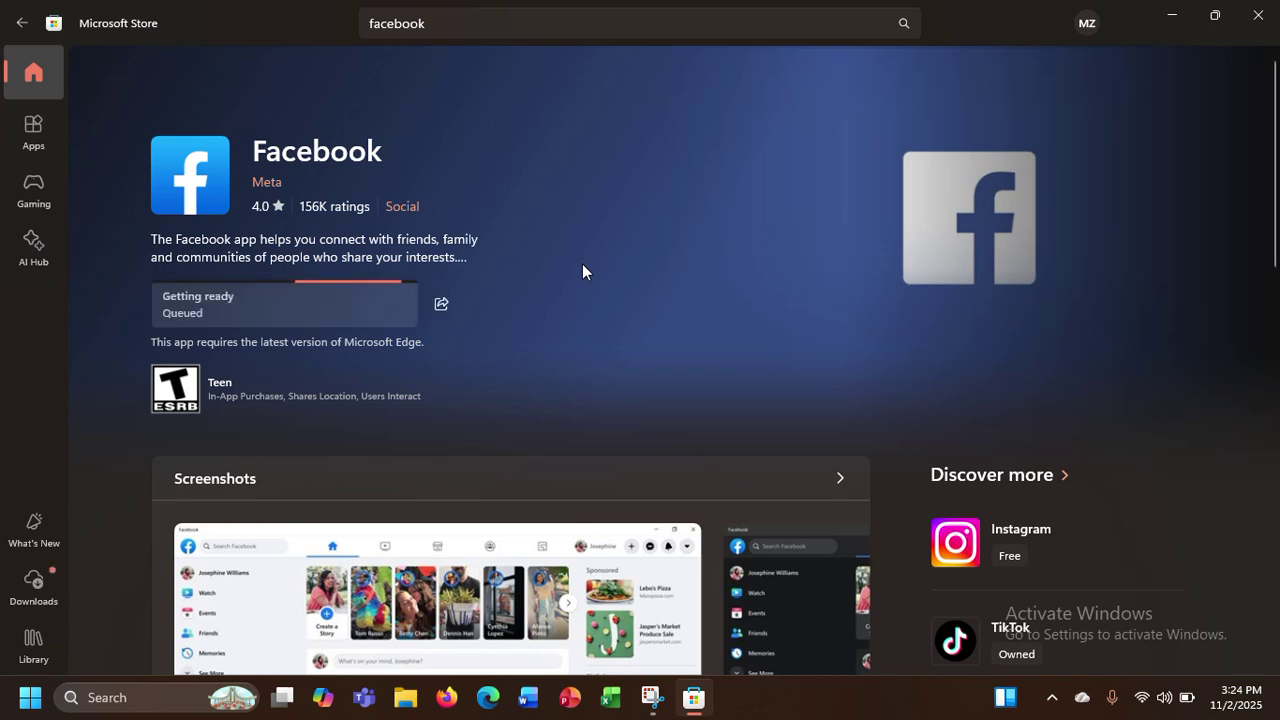
scroll(582, 263, down, 5)
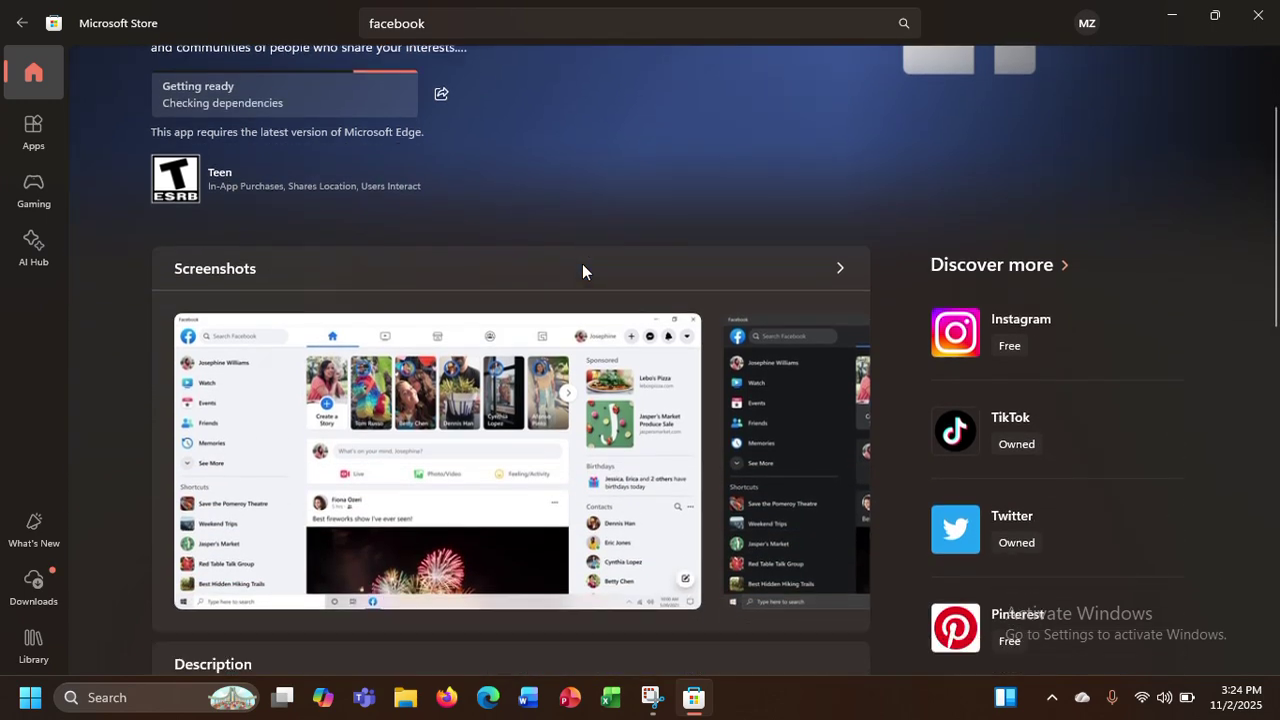
scroll(703, 344, right, 3)
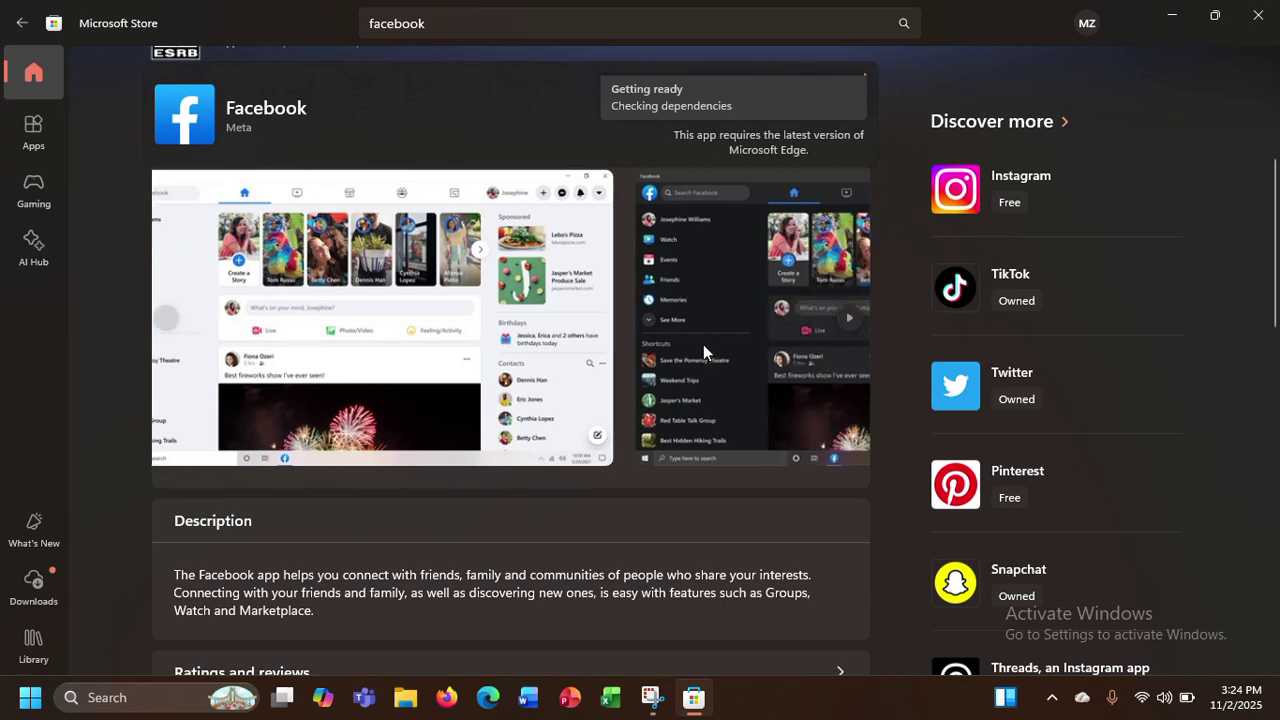
scroll(703, 344, right, 3)
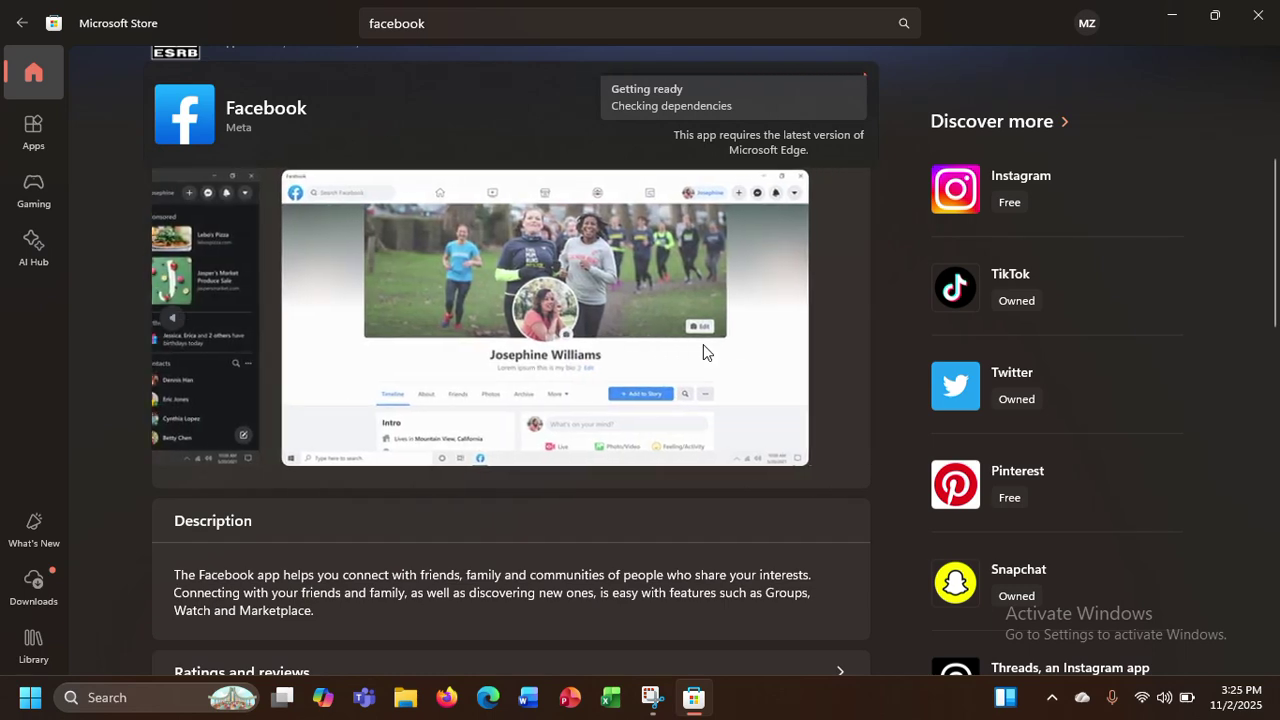
scroll(703, 344, down, 15)
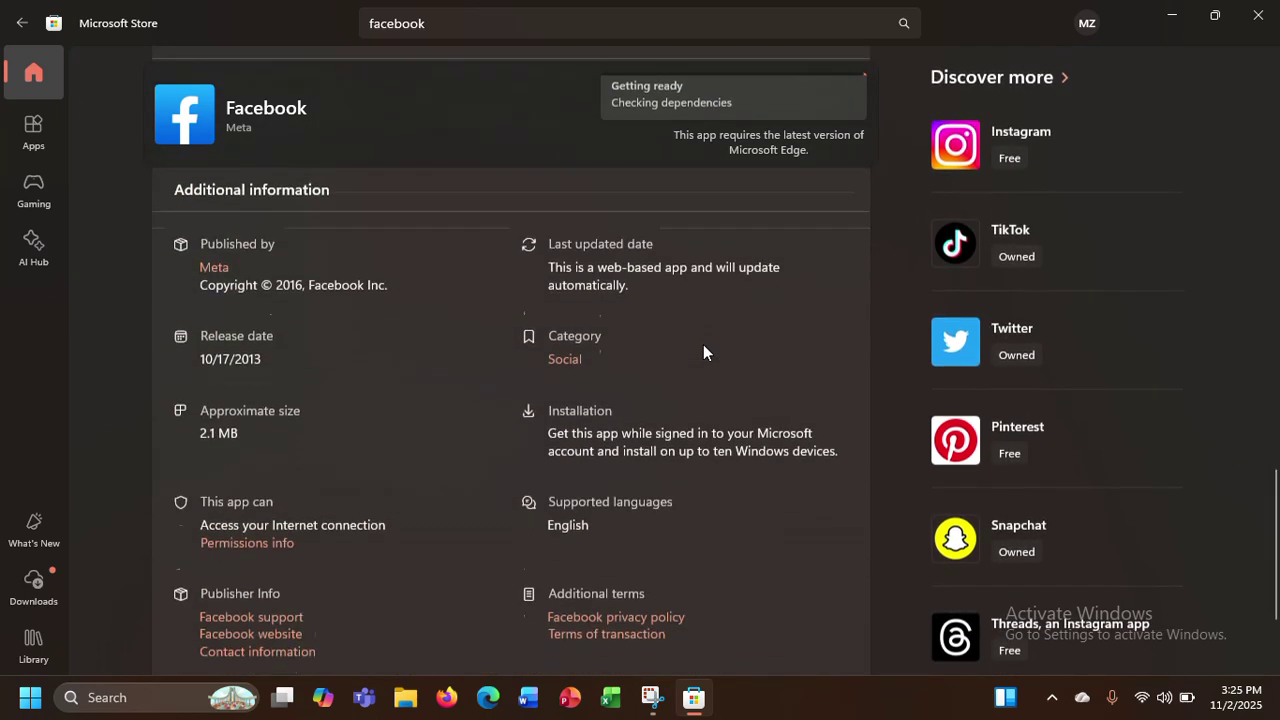
scroll(703, 345, up, 2)
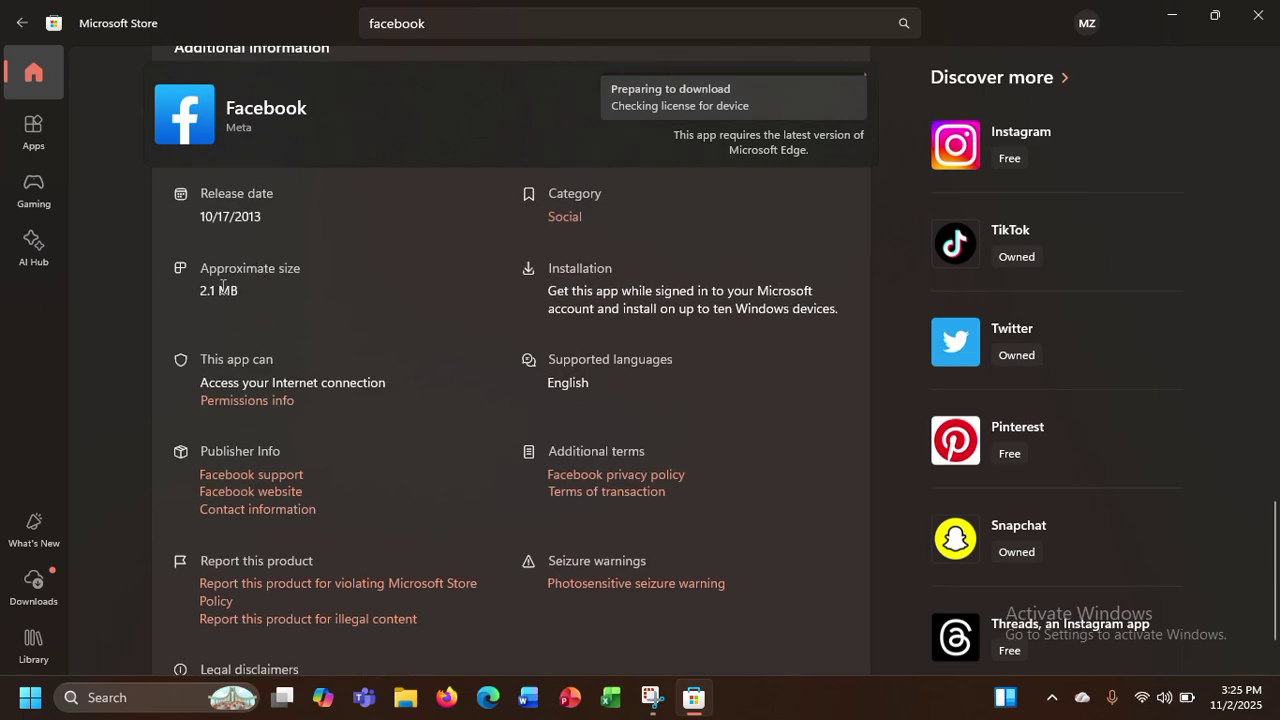
scroll(268, 304, up, 10)
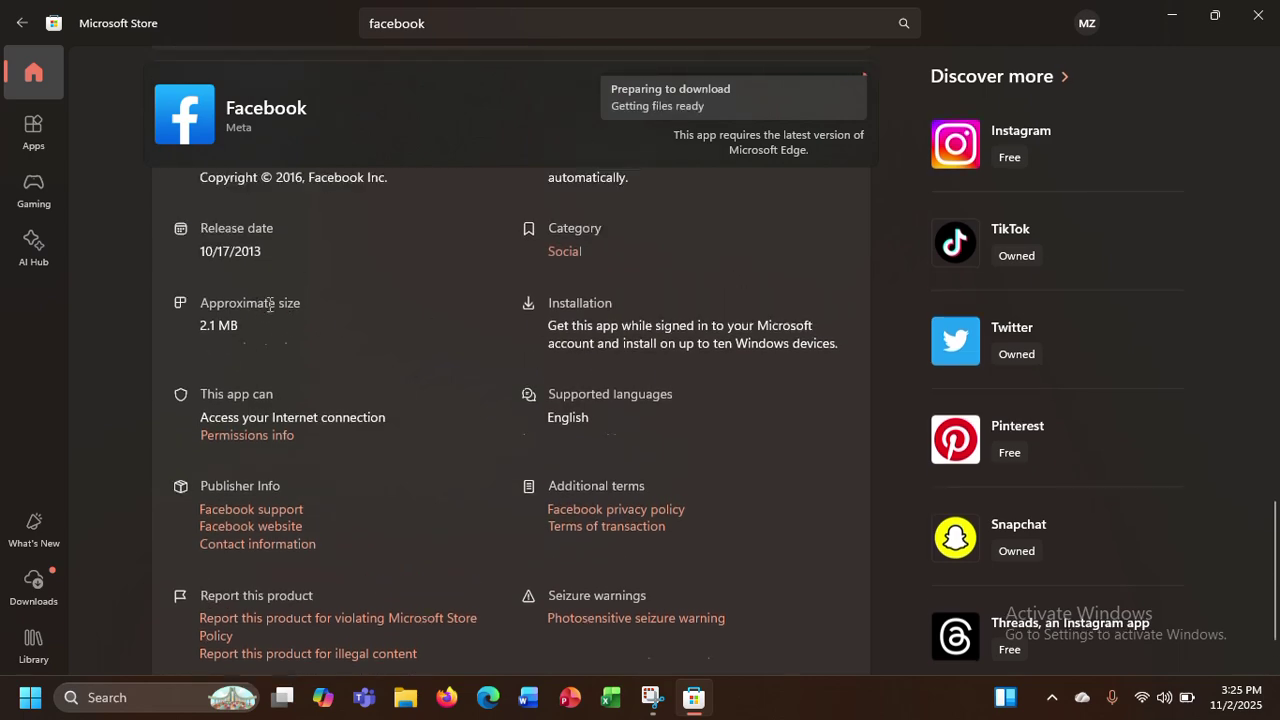
scroll(268, 304, up, 5)
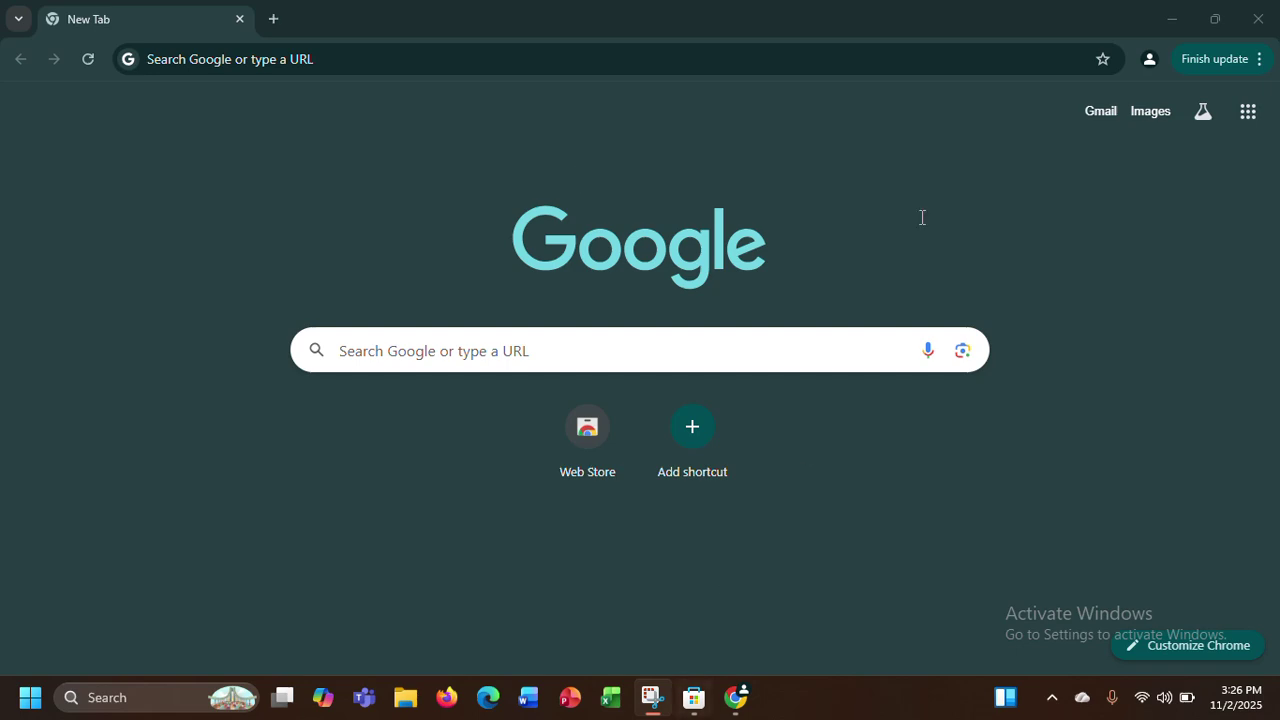
- Minimize the Chrome window and switch back to the Facebook page in Microsoft Store
drag(1186, 20, 1188, 26)
click(1186, 24)
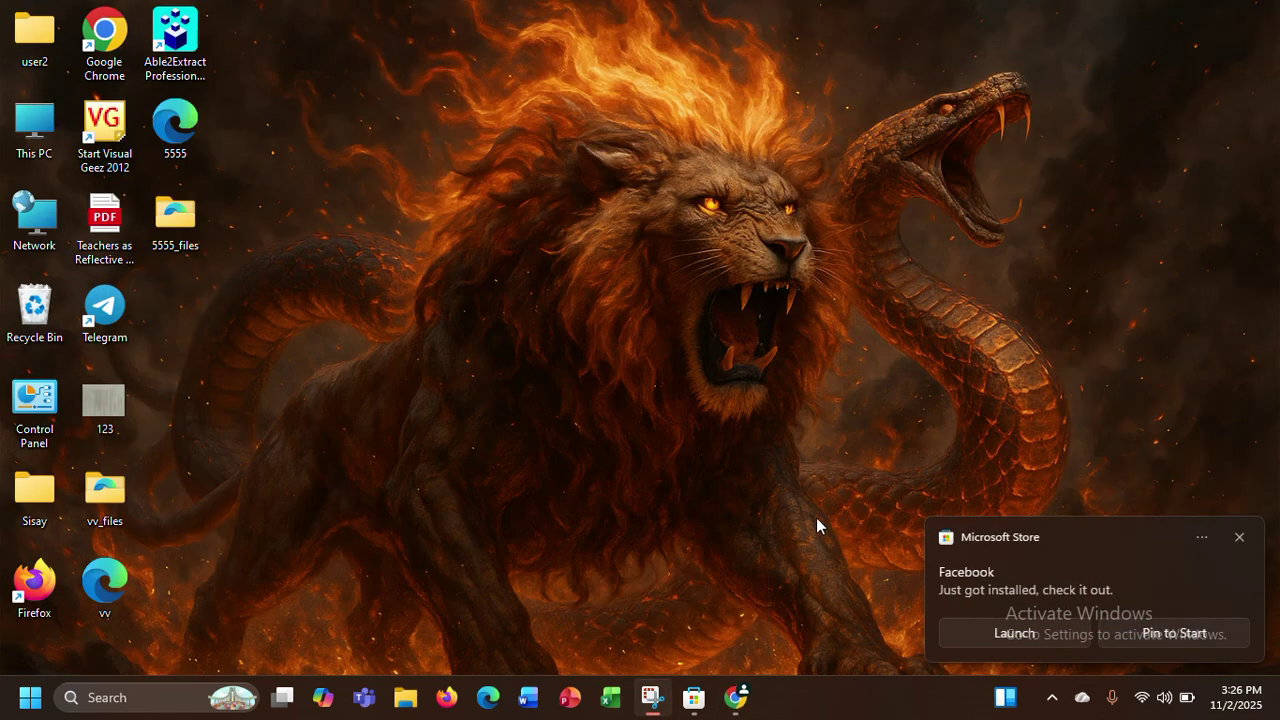
click(693, 697)
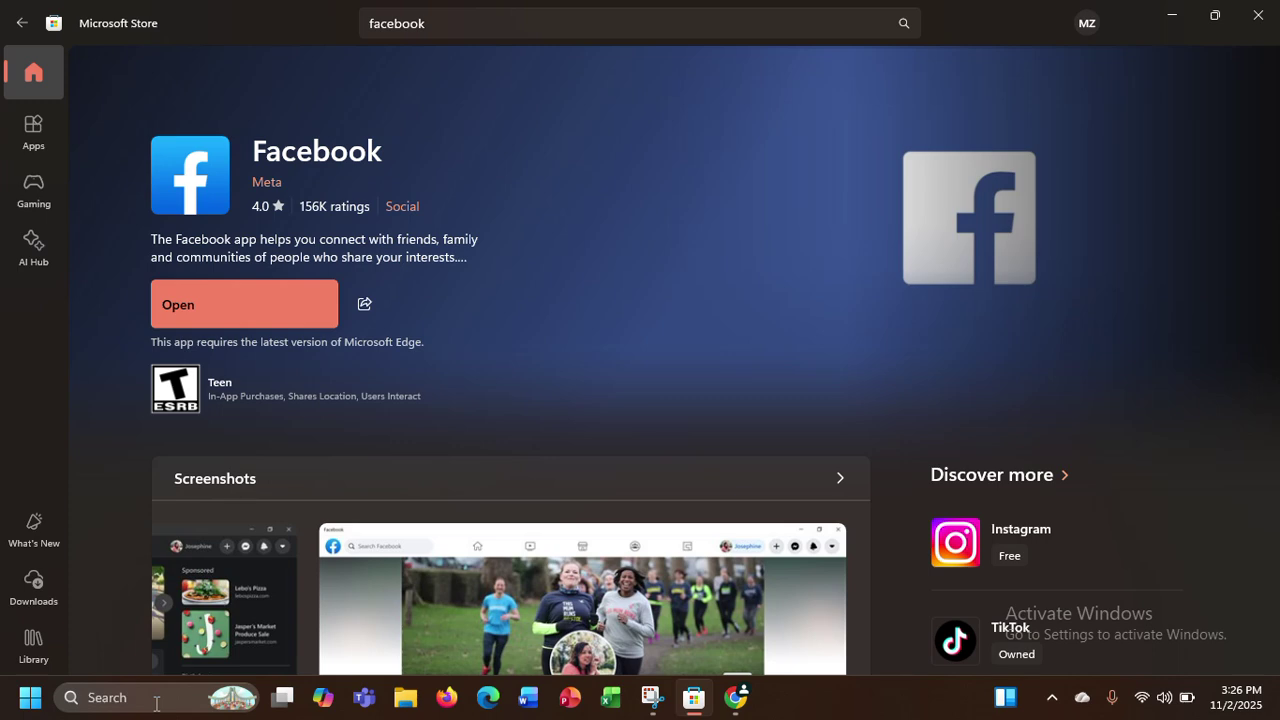
- Launch the installed Facebook app through a Windows search for "face", minimize the store and maximize the Facebook window
click(156, 699)
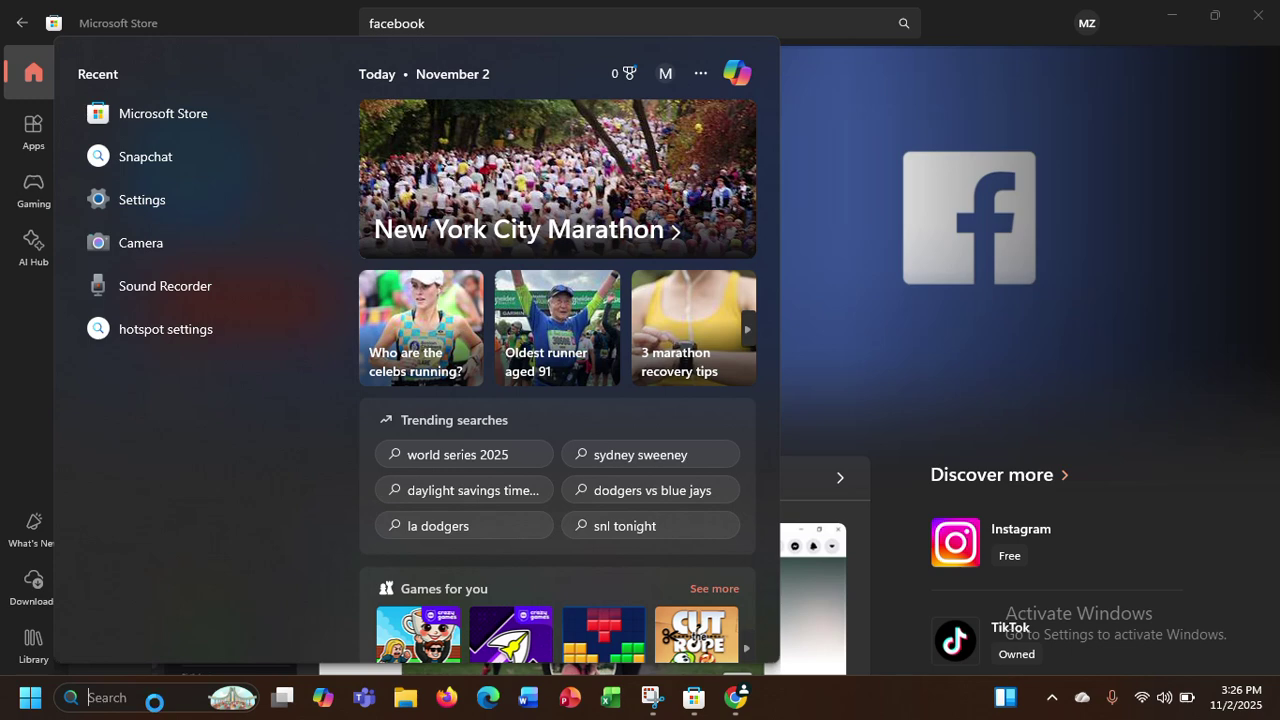
text(face)
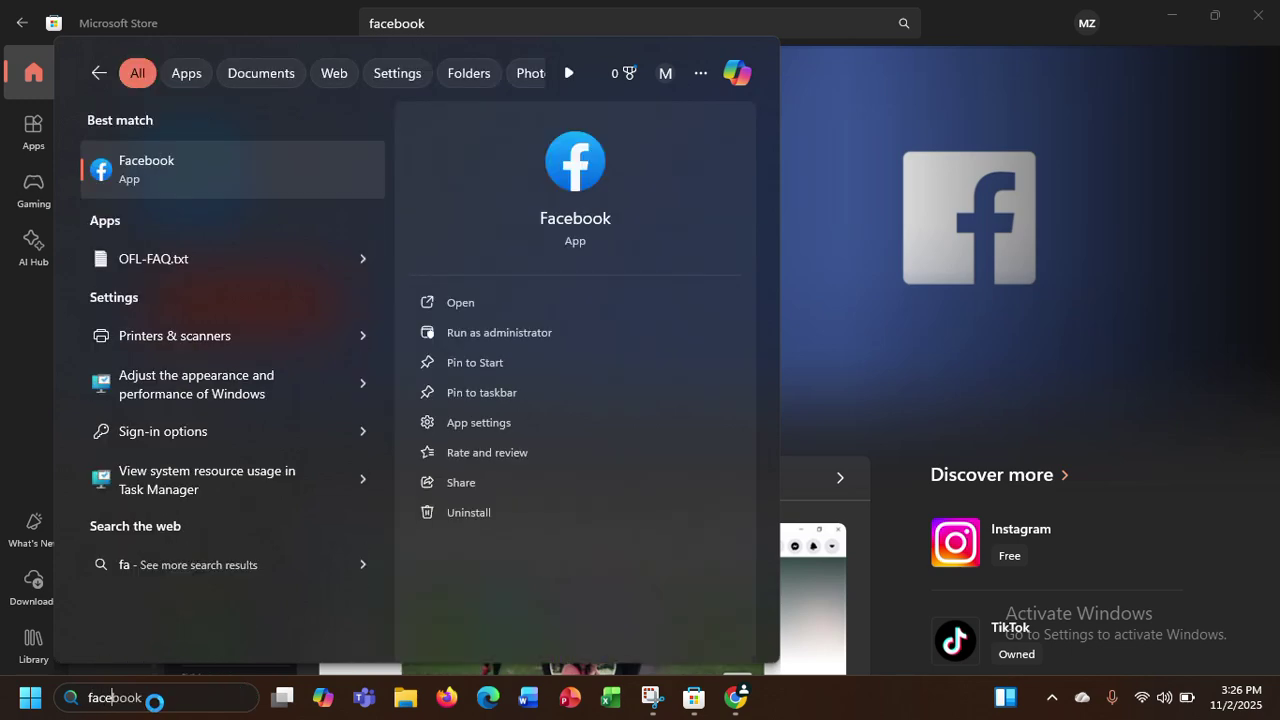
click(165, 170)
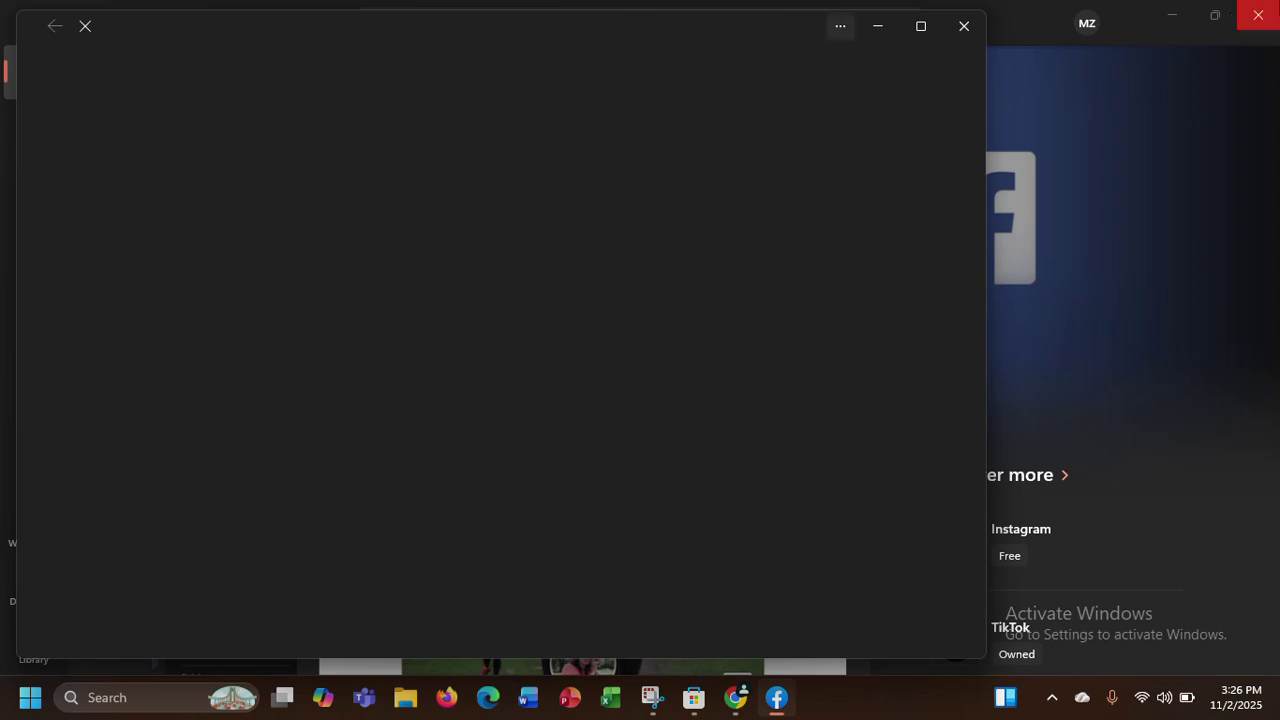
click(1180, 15)
click(1175, 18)
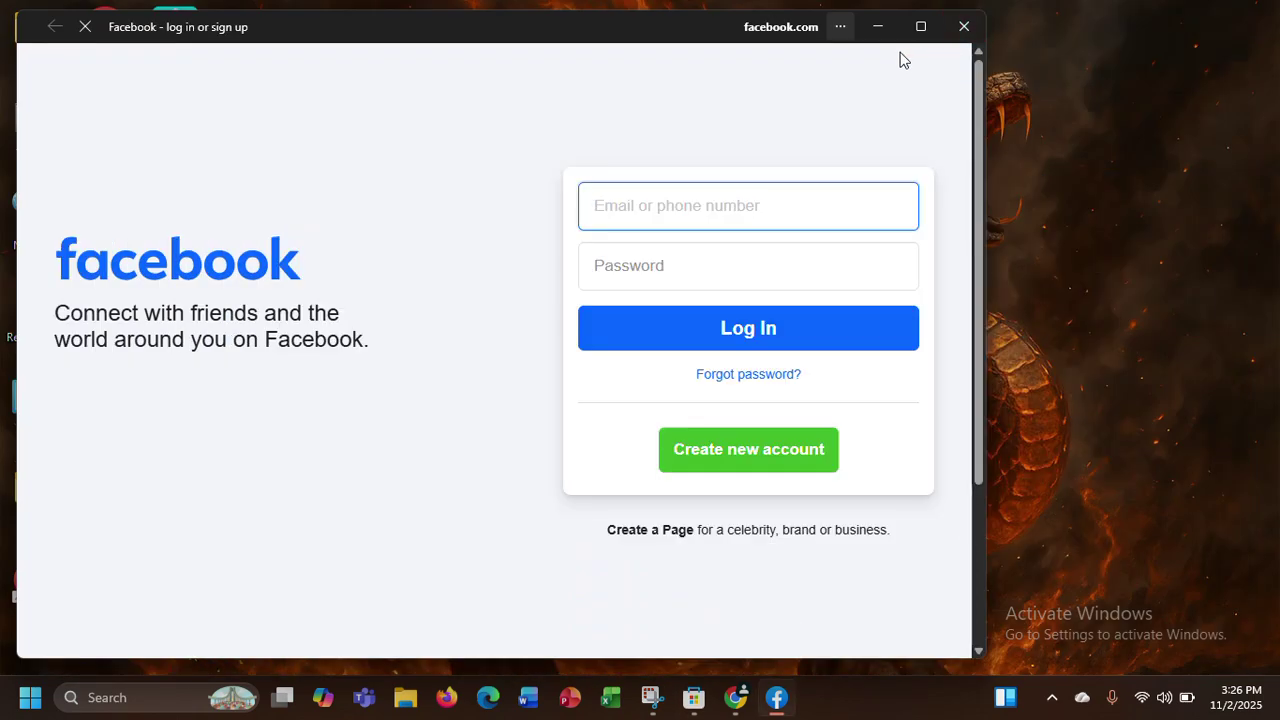
click(920, 27)
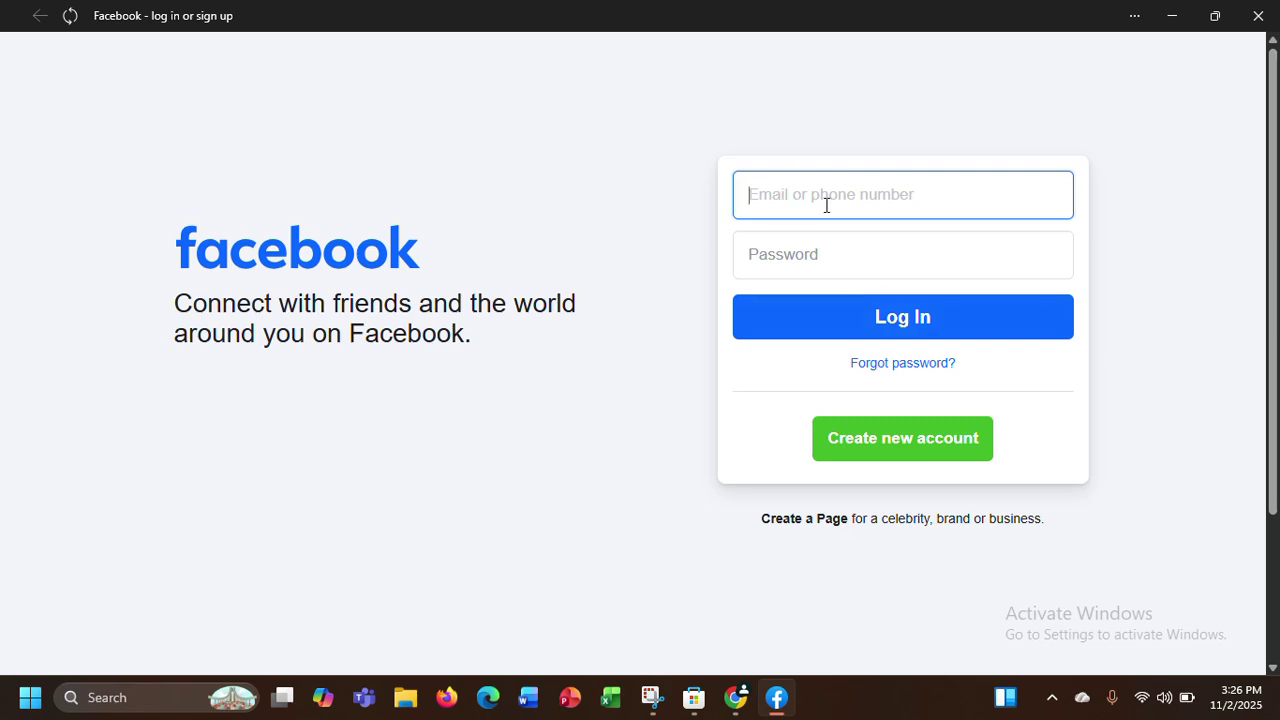
- Minimize Facebook, return to Microsoft Store and clear the "facebook" search term
click(1166, 12)
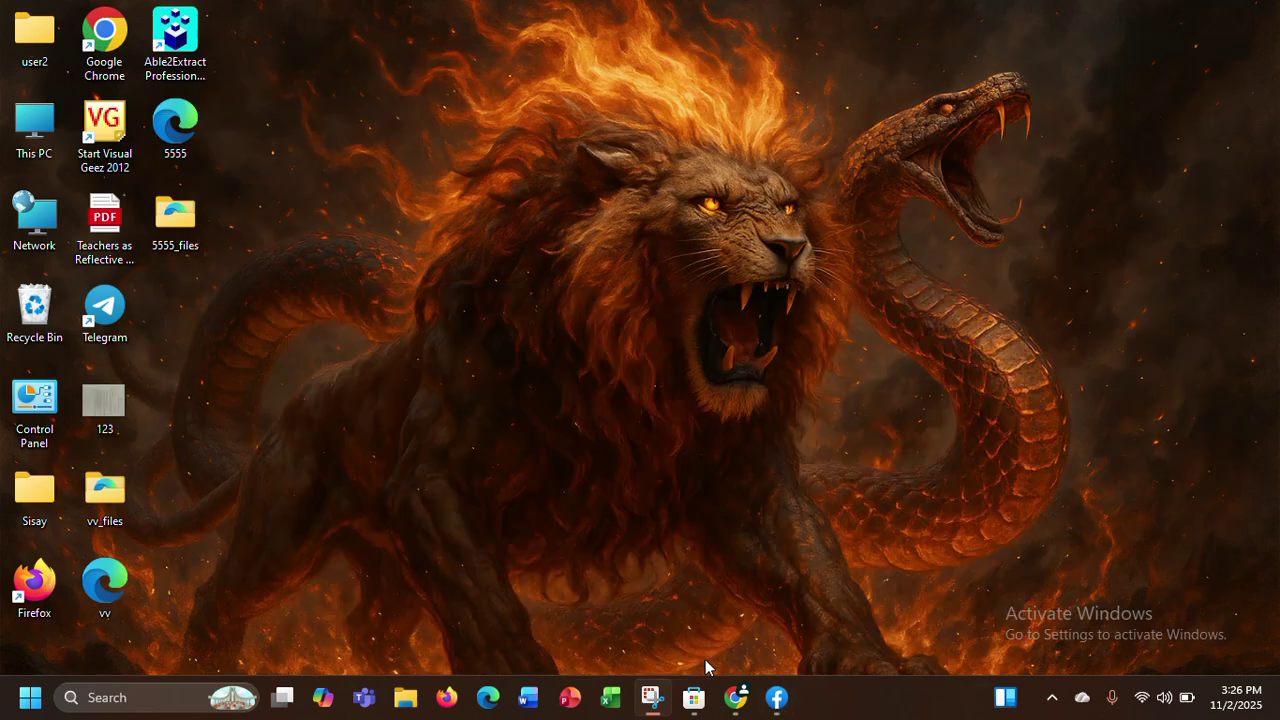
click(693, 697)
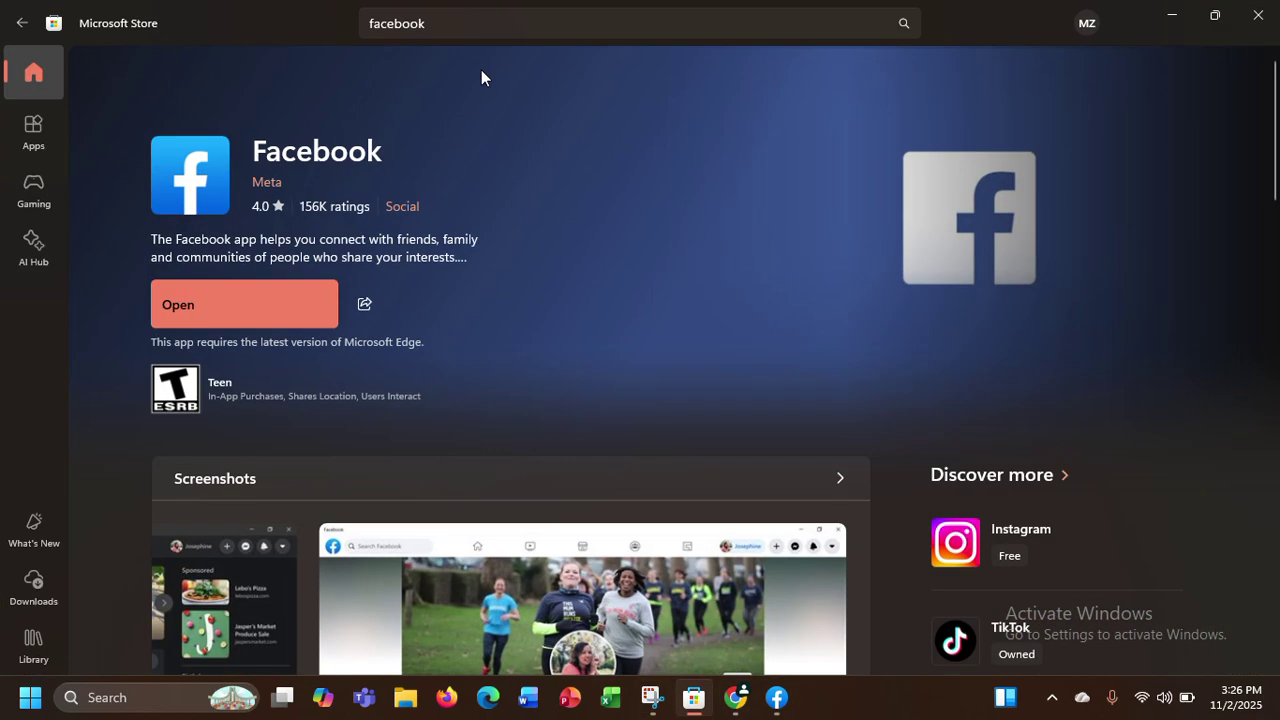
click(460, 27)
key(BackSpace)
key(BackSpace)
key(BackSpace)
key(BackSpace)
key(BackSpace)
key(BackSpace)
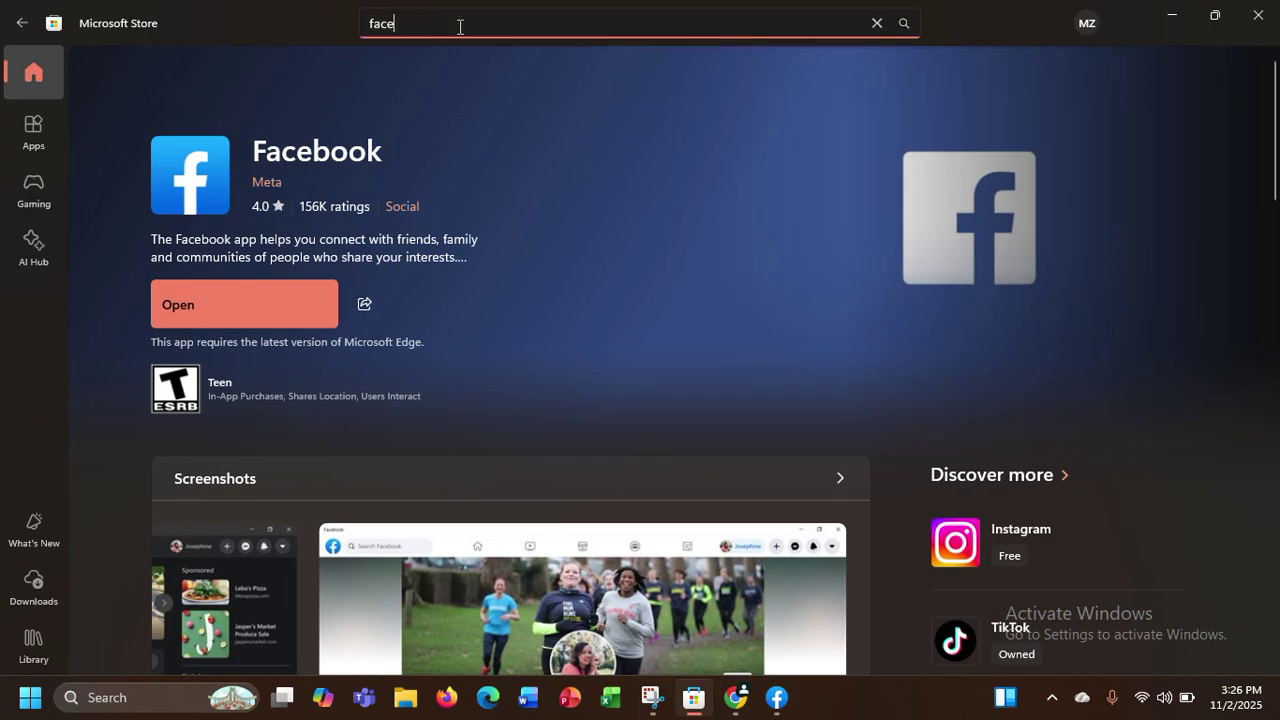
key(BackSpace)
key(BackSpace)
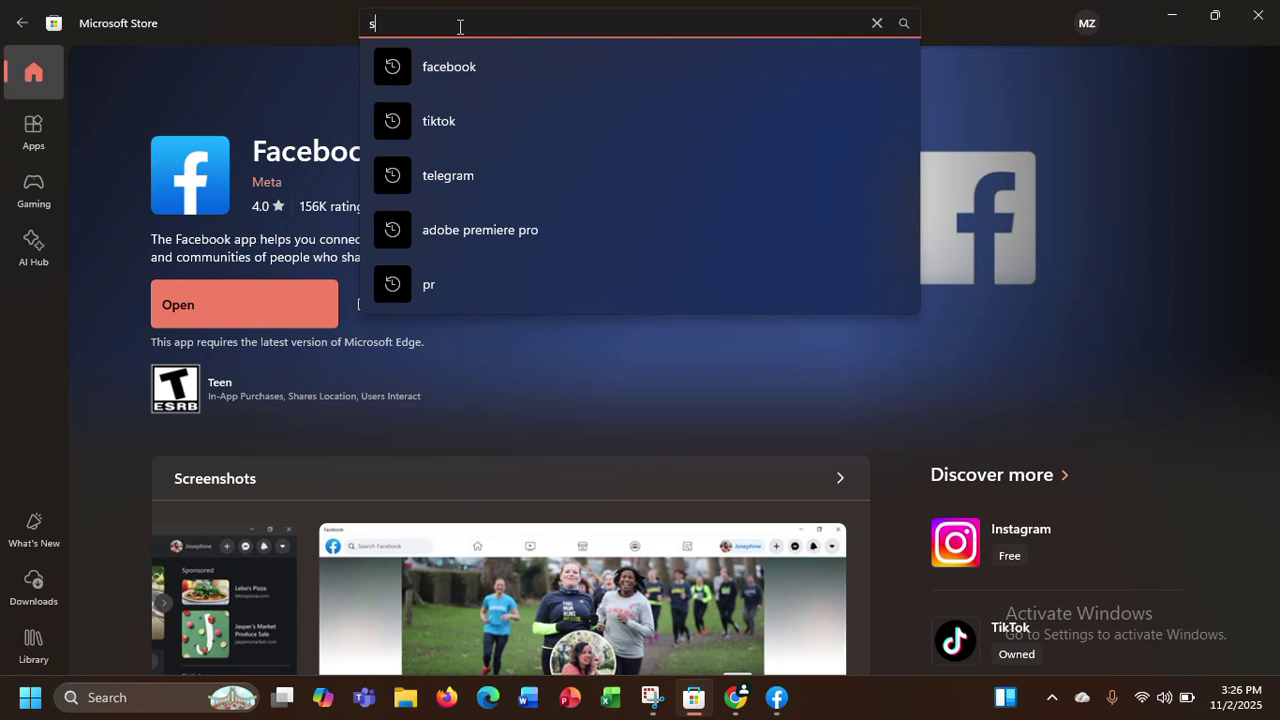
- Search the store for "snap", open the Snapchat app's details page and look it over
text(sn)
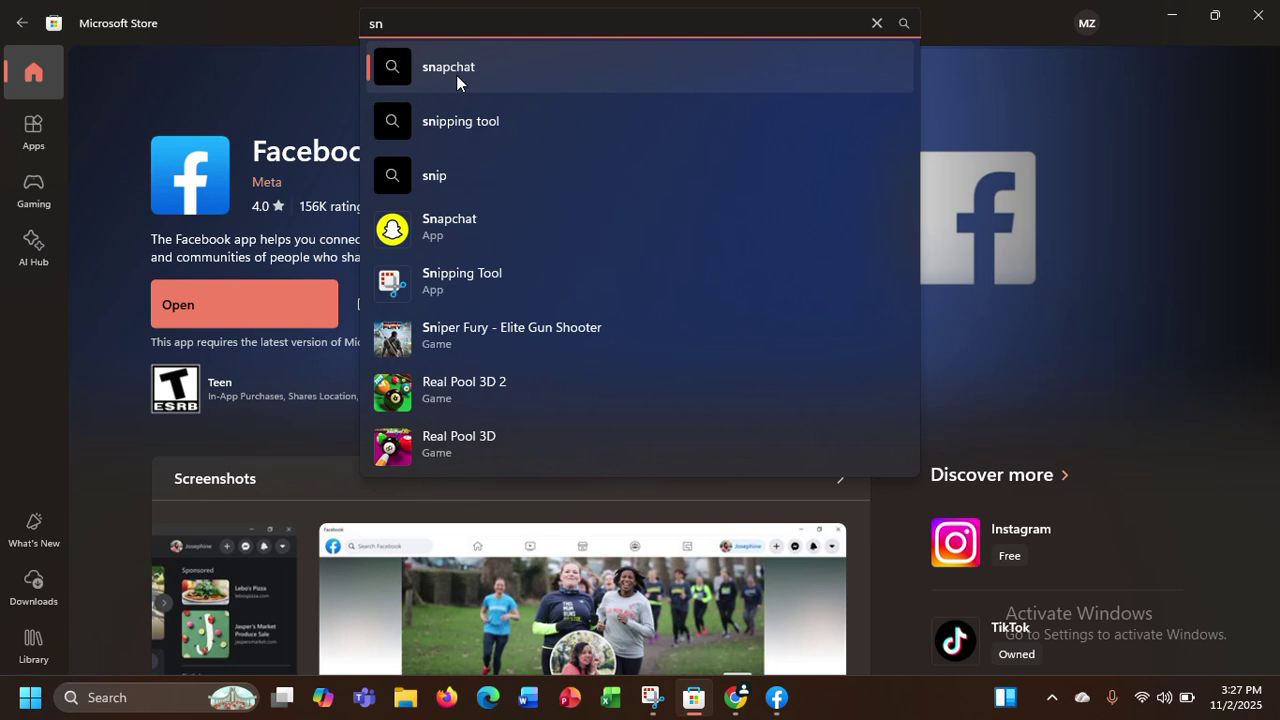
text(ap)
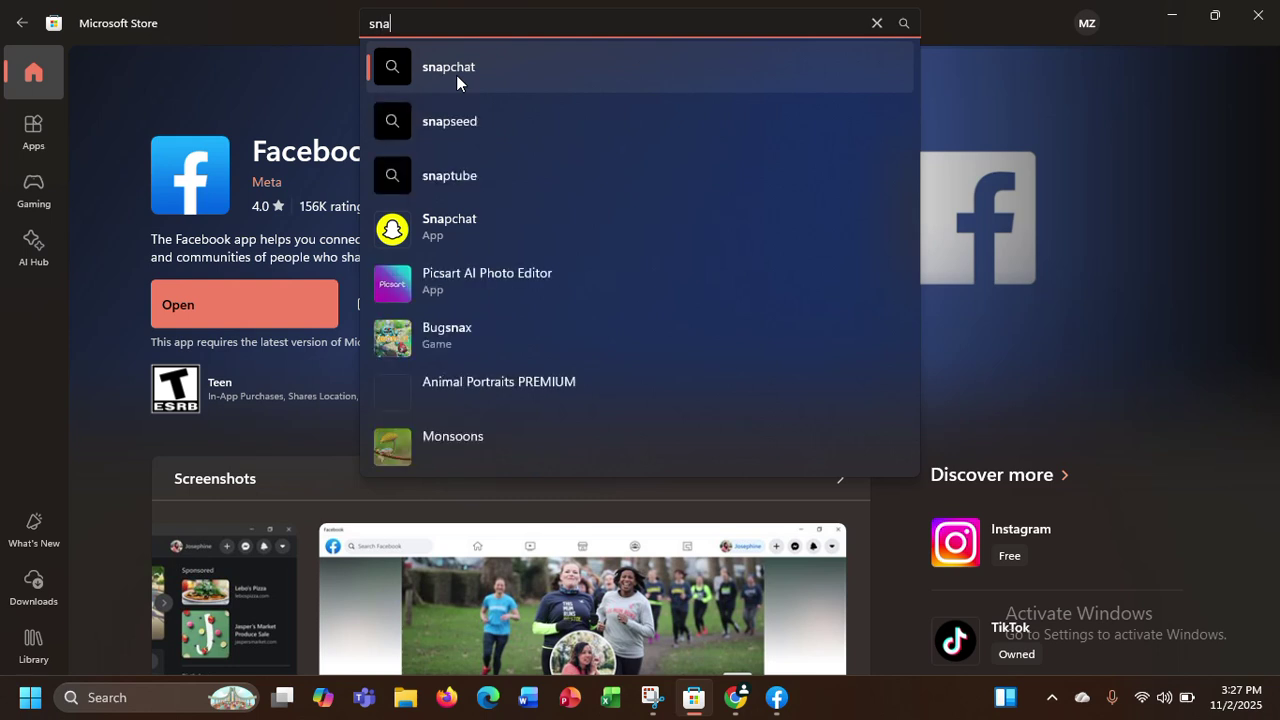
click(459, 245)
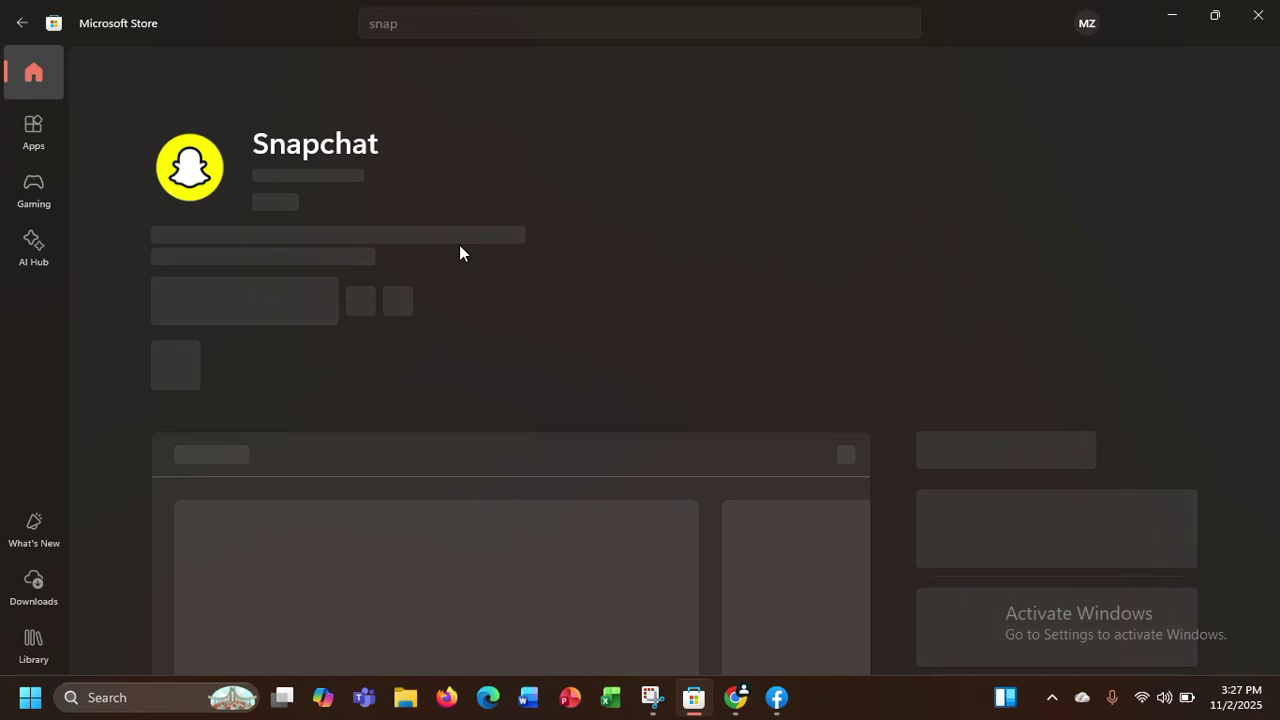
scroll(459, 245, down, 3)
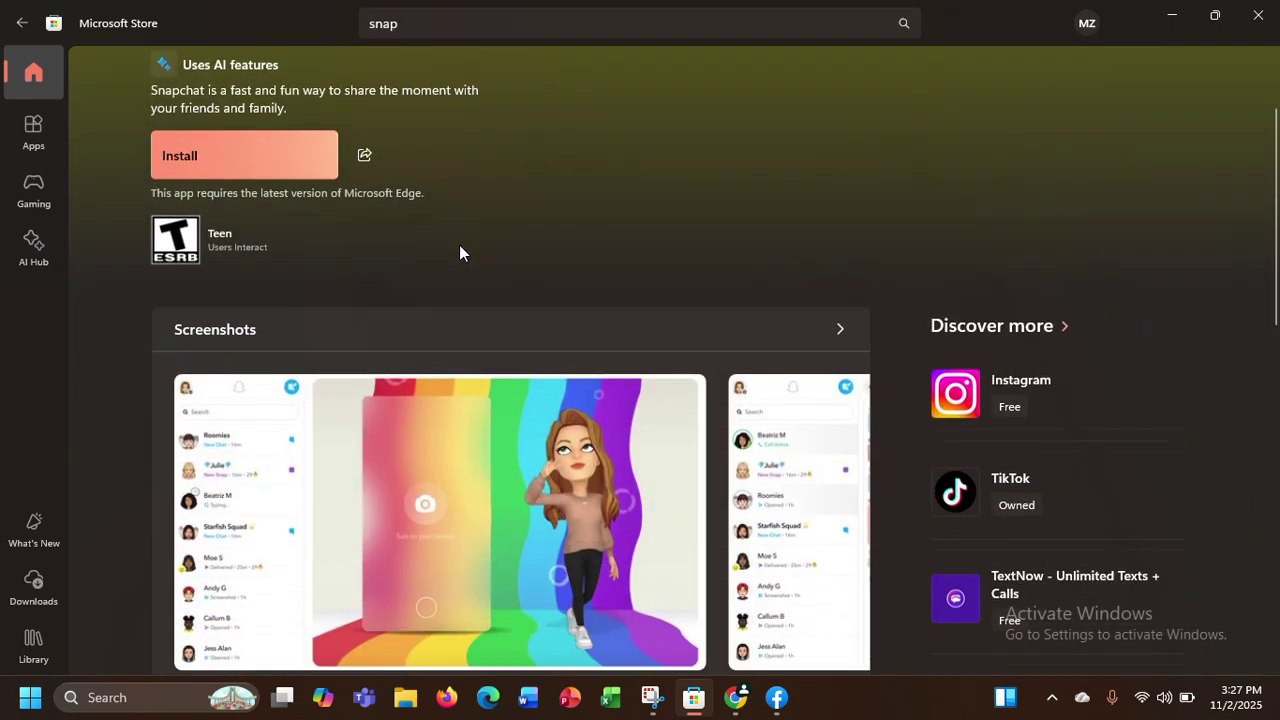
scroll(459, 245, up, 2)
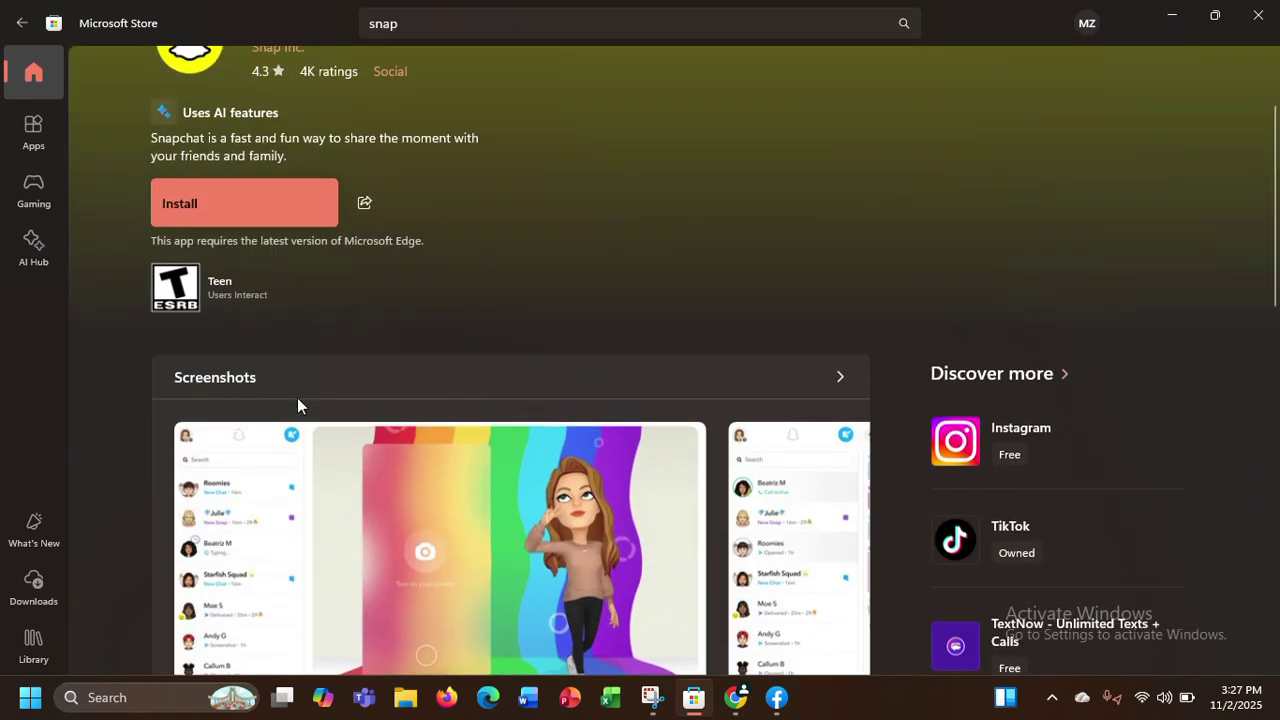
scroll(297, 405, up, 2)
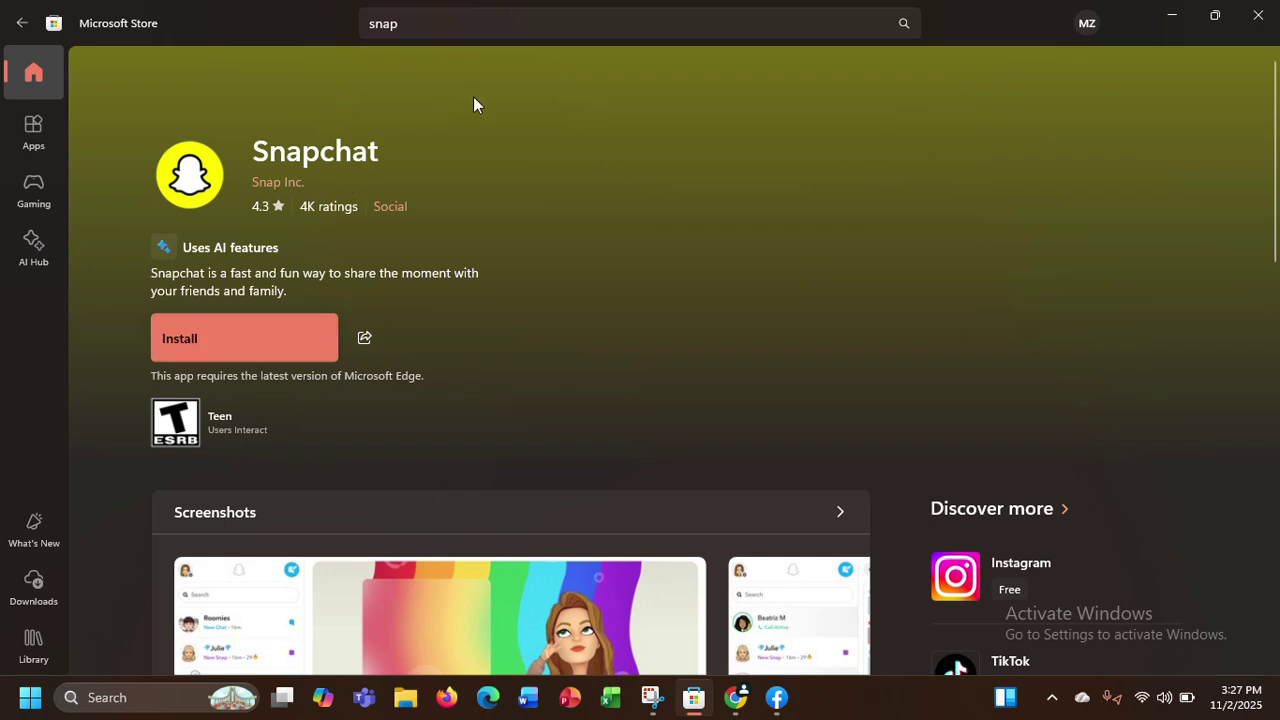
- Clear the "snap" search term and go back to the store's "facebook" results list
click(437, 29)
key(BackSpace)
key(BackSpace)
key(BackSpace)
key(BackSpace)
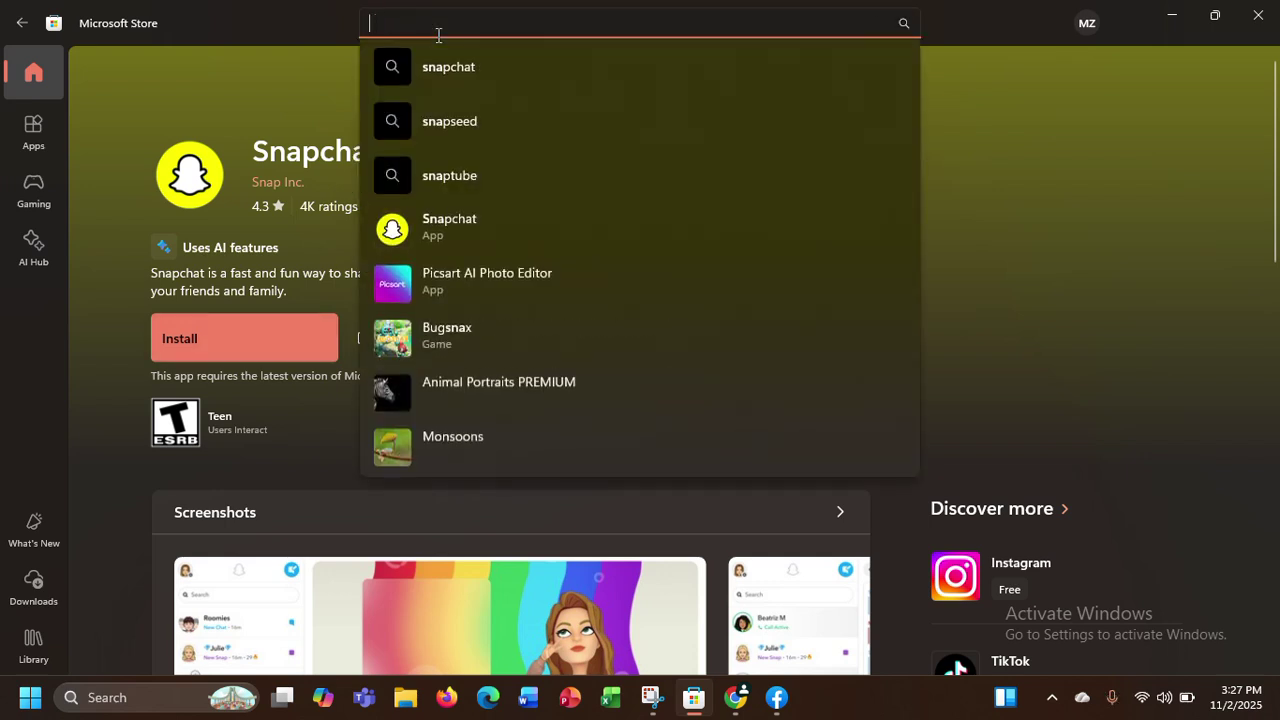
click(282, 195)
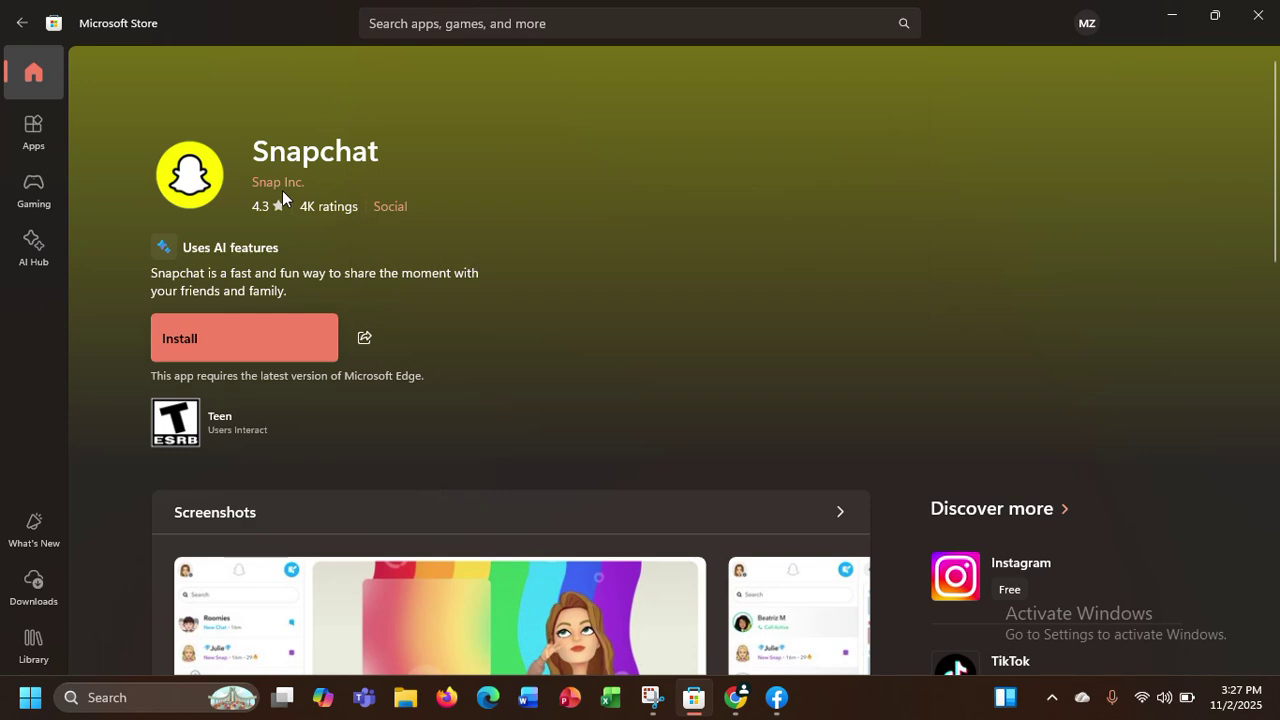
click(21, 24)
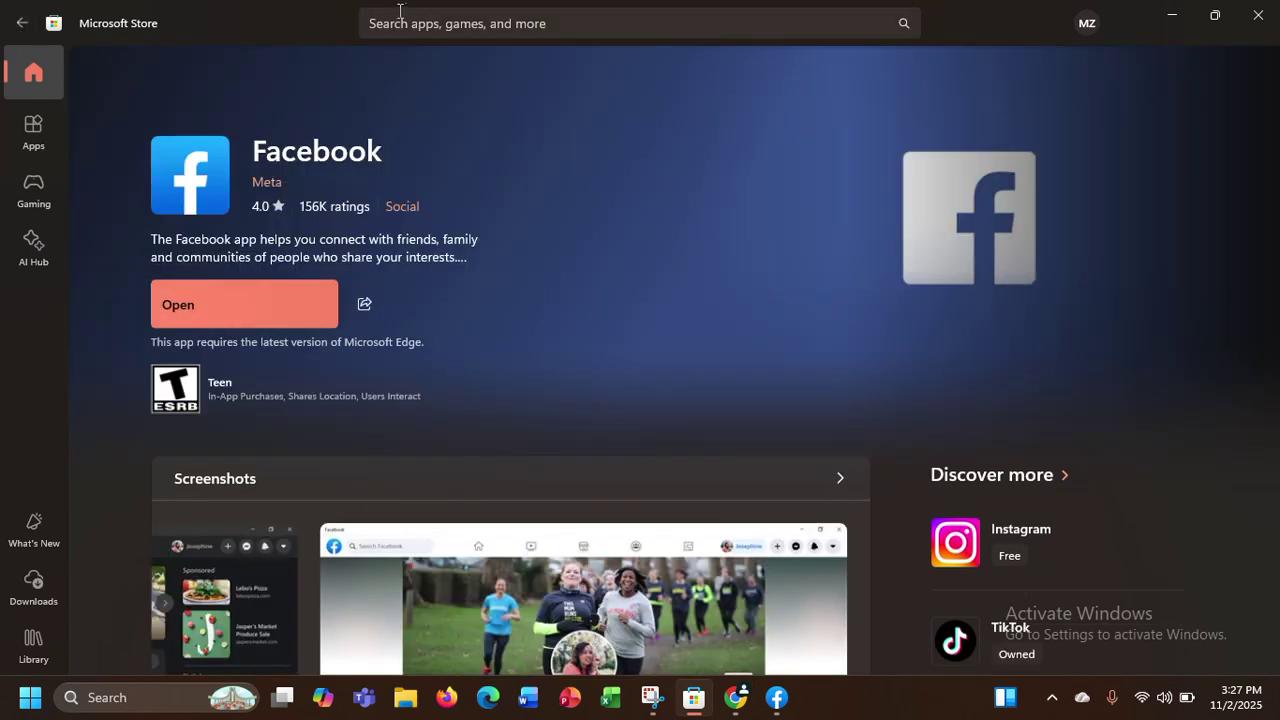
click(20, 24)
- Browse the "facebook" search results and filter them to Games
click(432, 23)
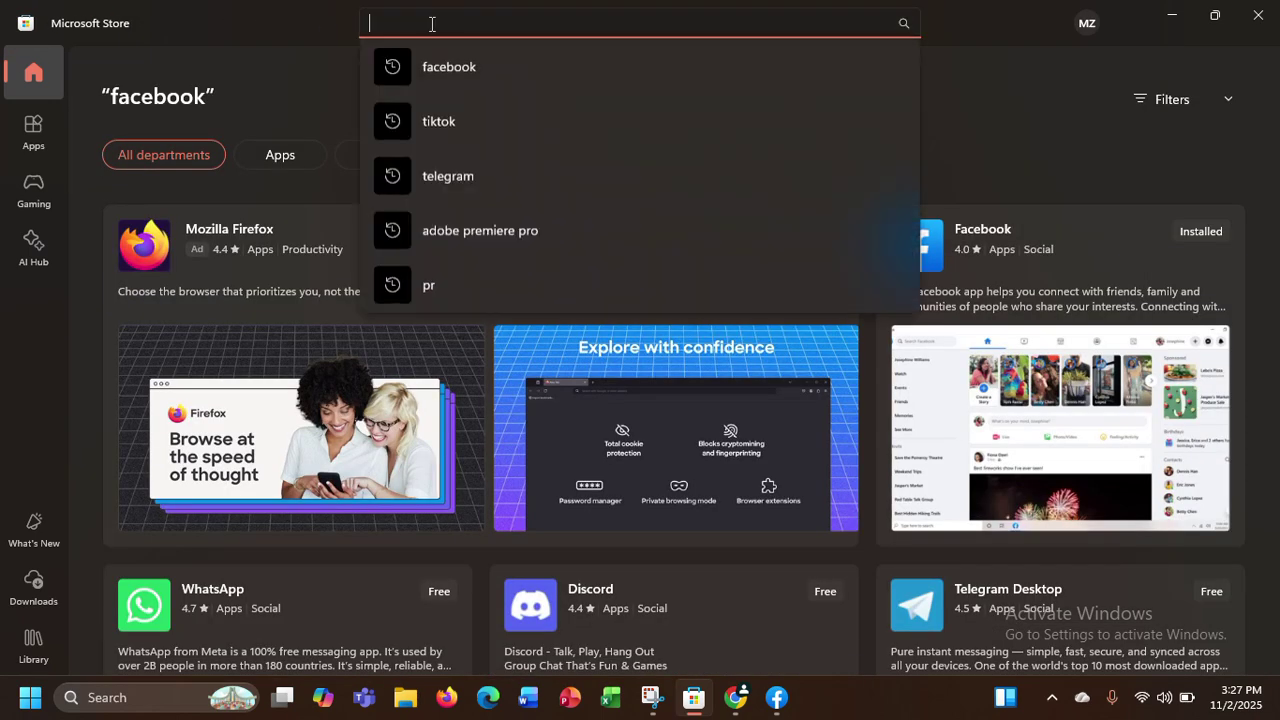
click(310, 61)
scroll(510, 536, down, 3)
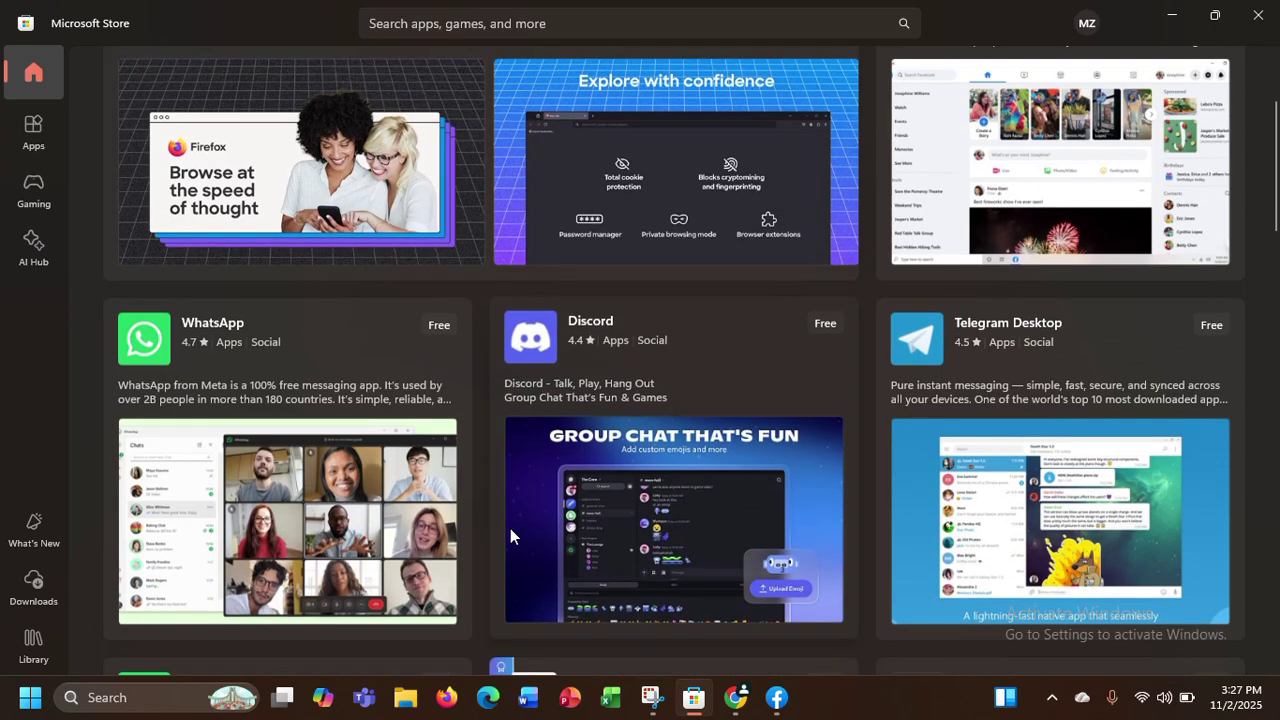
scroll(838, 321, up, 3)
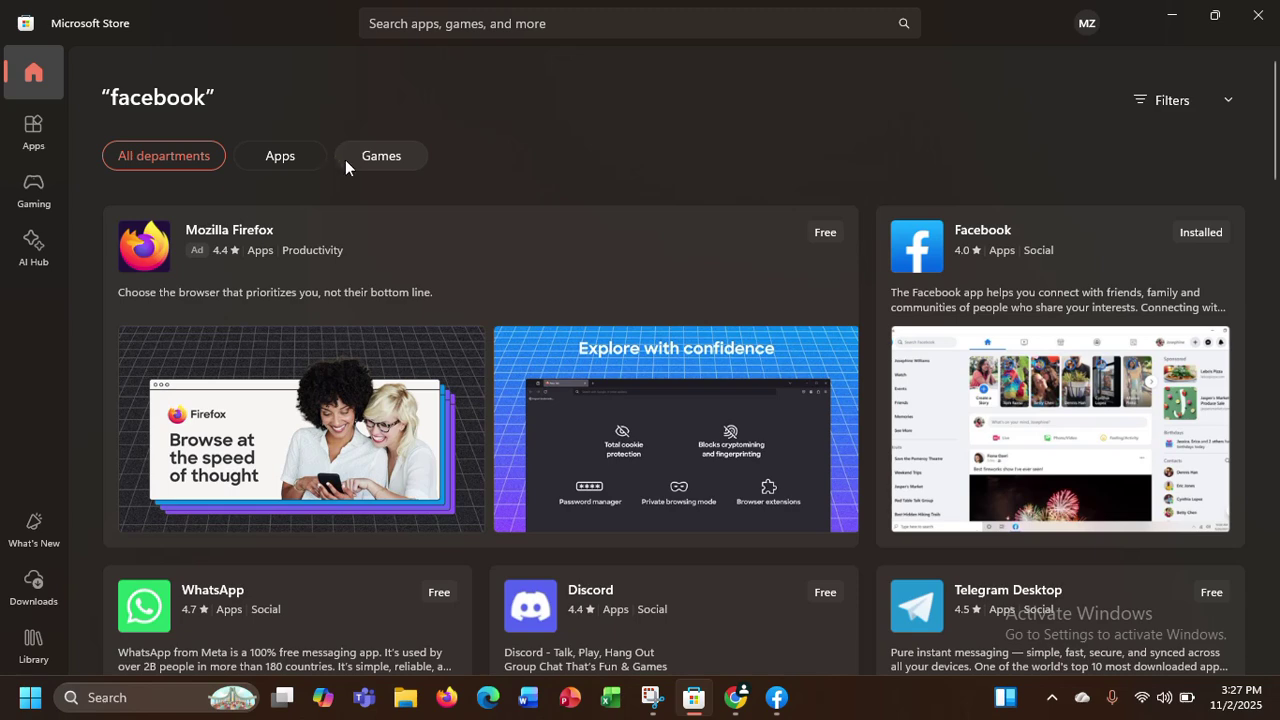
click(345, 159)
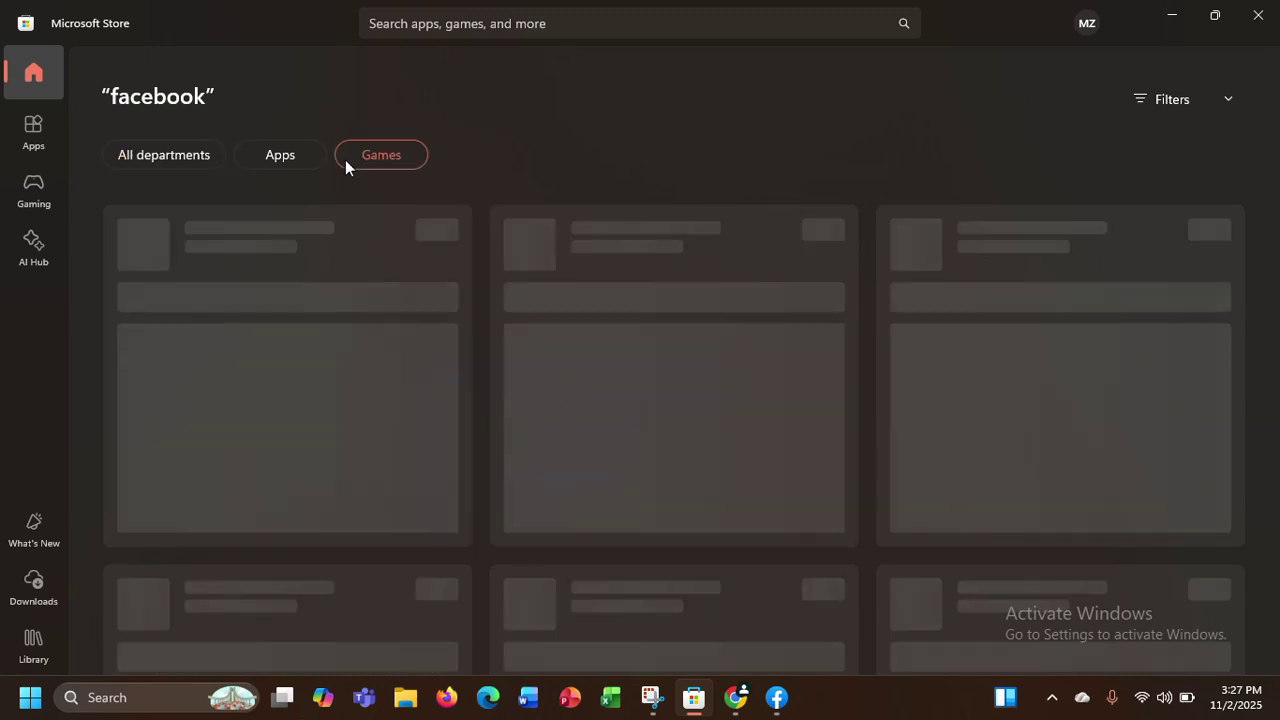
- Search the store for "telegram" using the matching suggestion for "tele"
click(432, 27)
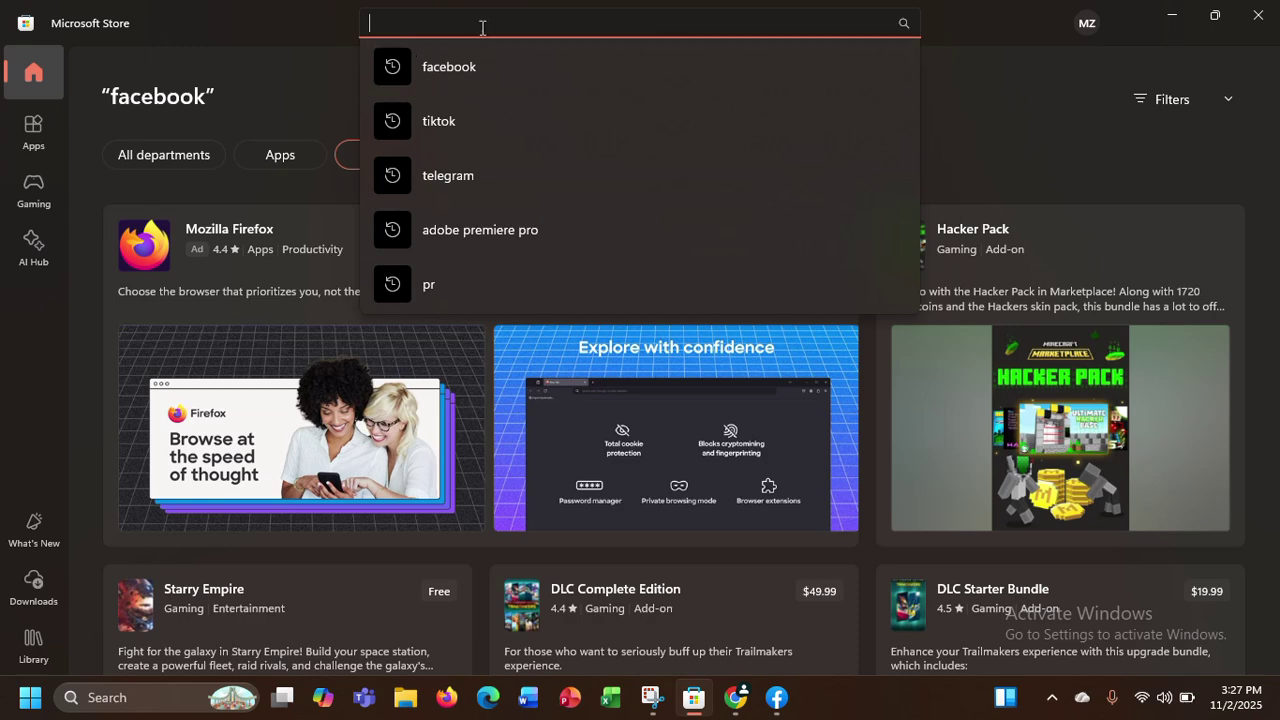
text(tele)
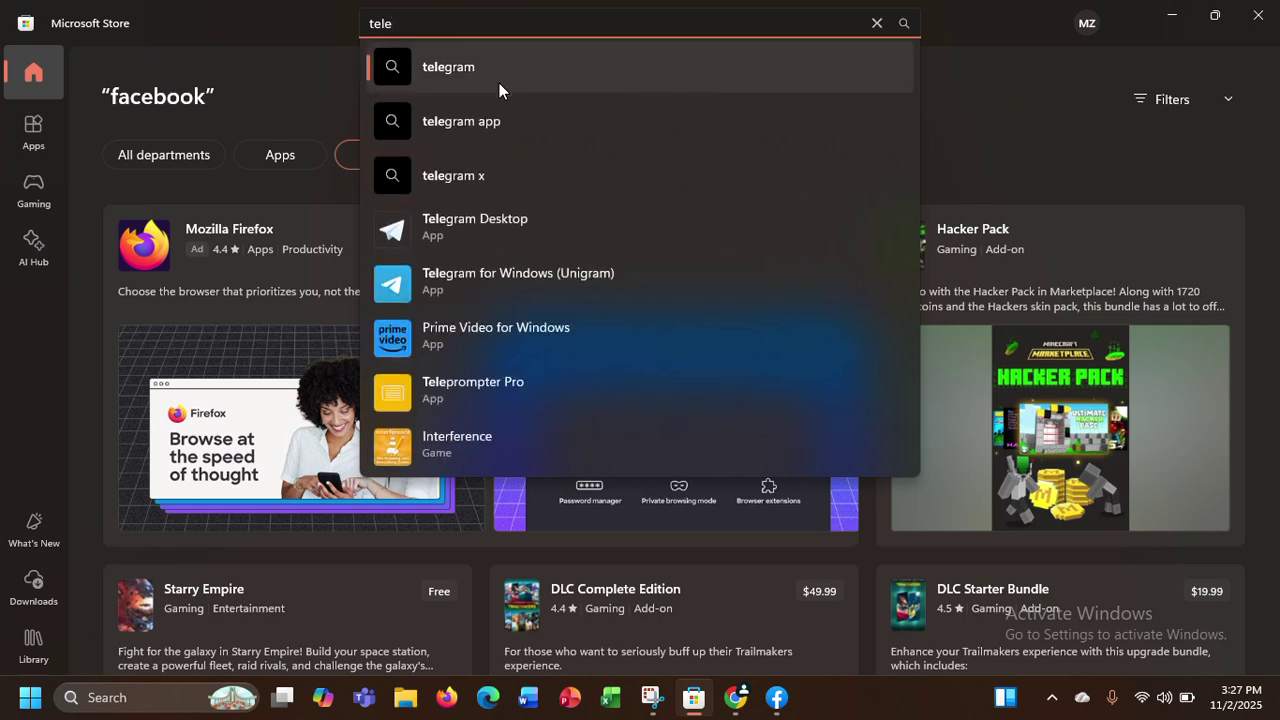
click(499, 83)
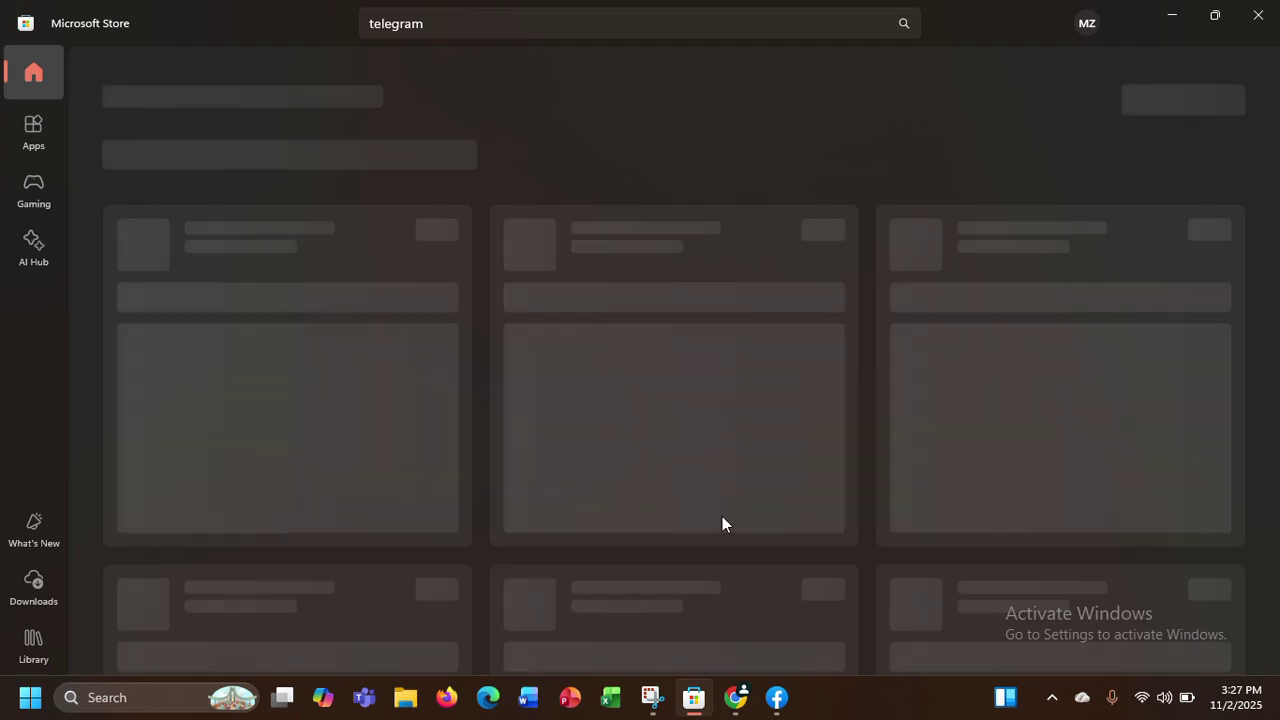
- Switch to the running Facebook app and close it to get back to Microsoft Store
click(779, 698)
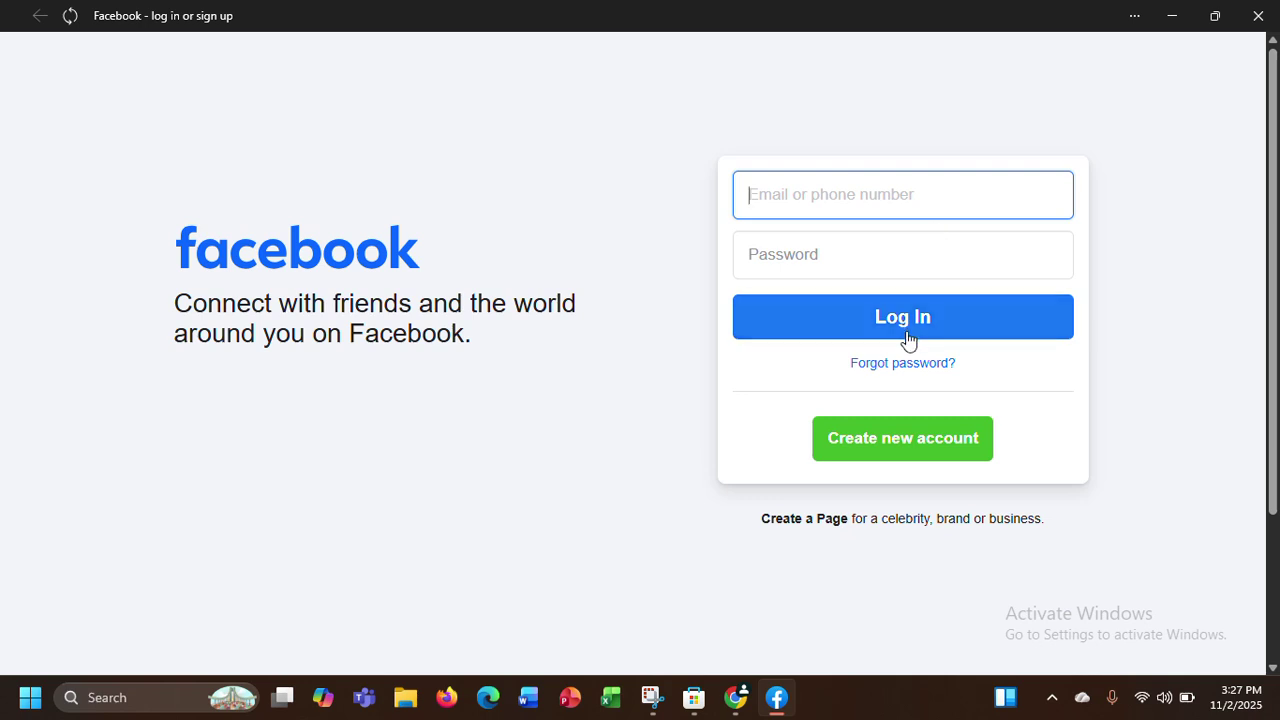
click(1258, 8)
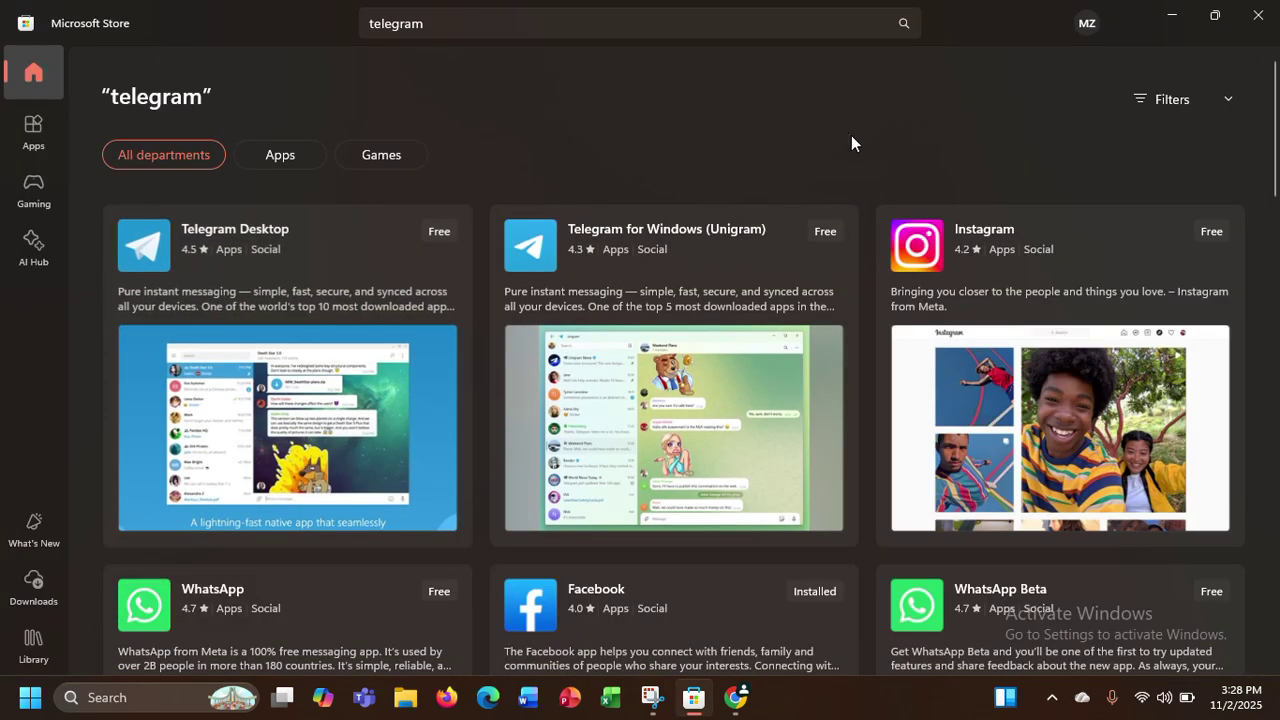
- Browse the "telegram" search results, then open the Telegram Desktop details page and look it over
scroll(855, 163, down, 3)
scroll(855, 163, up, 3)
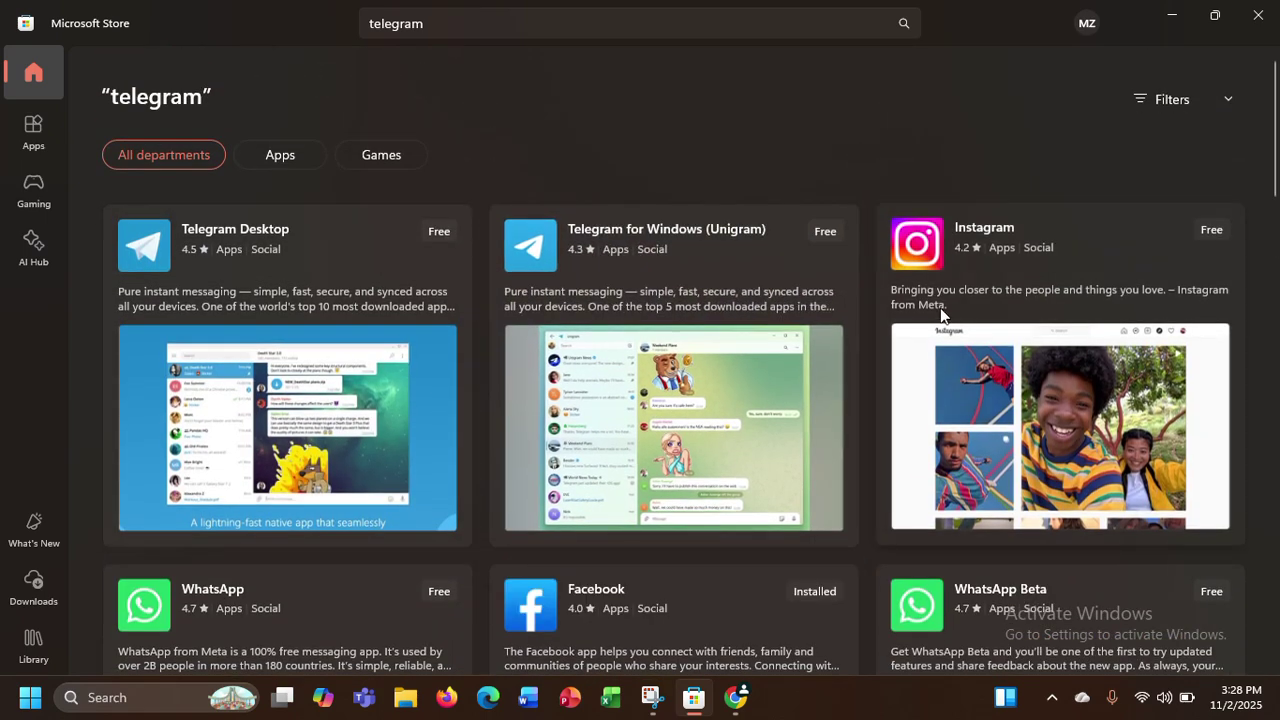
scroll(996, 447, down, 1)
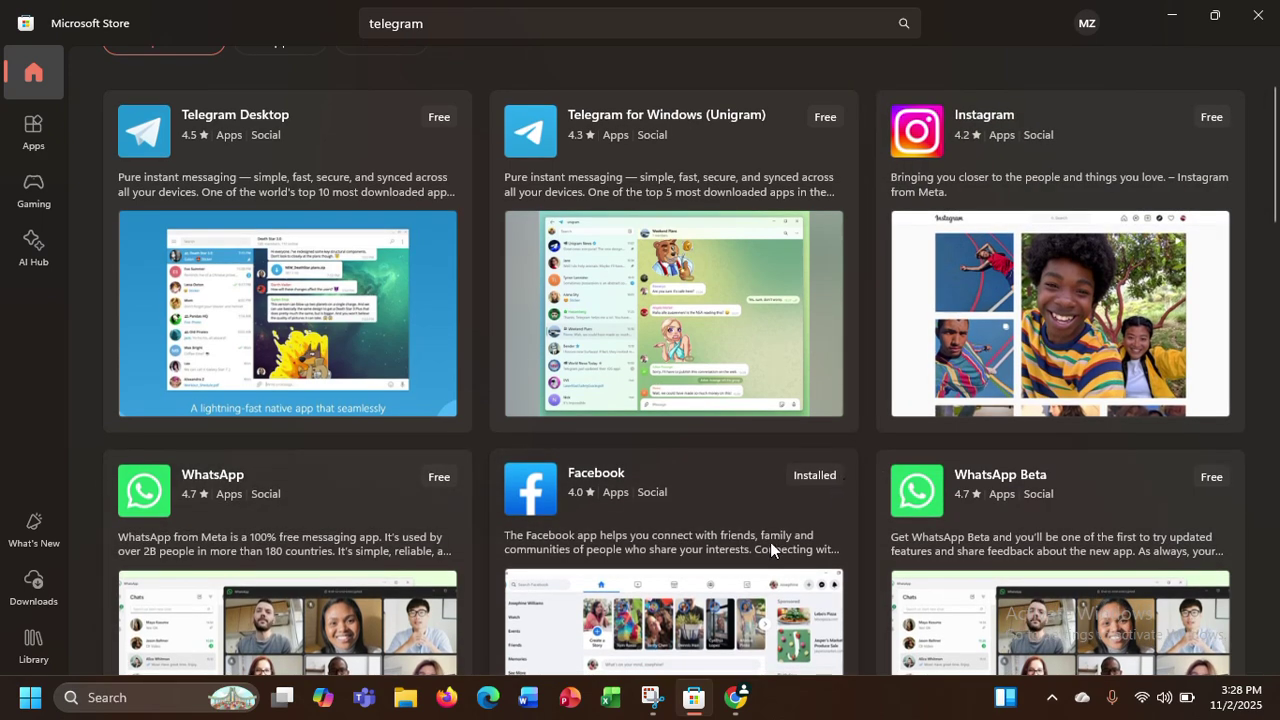
scroll(734, 555, down, 4)
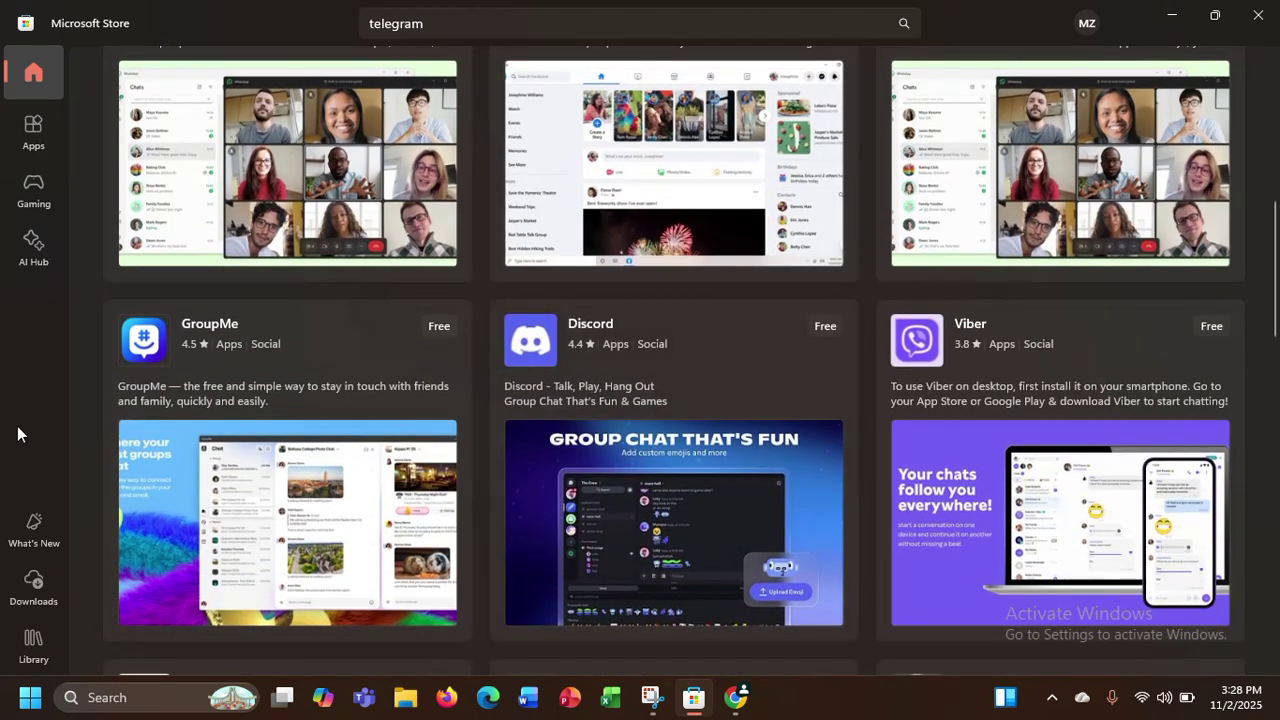
scroll(727, 406, down, 5)
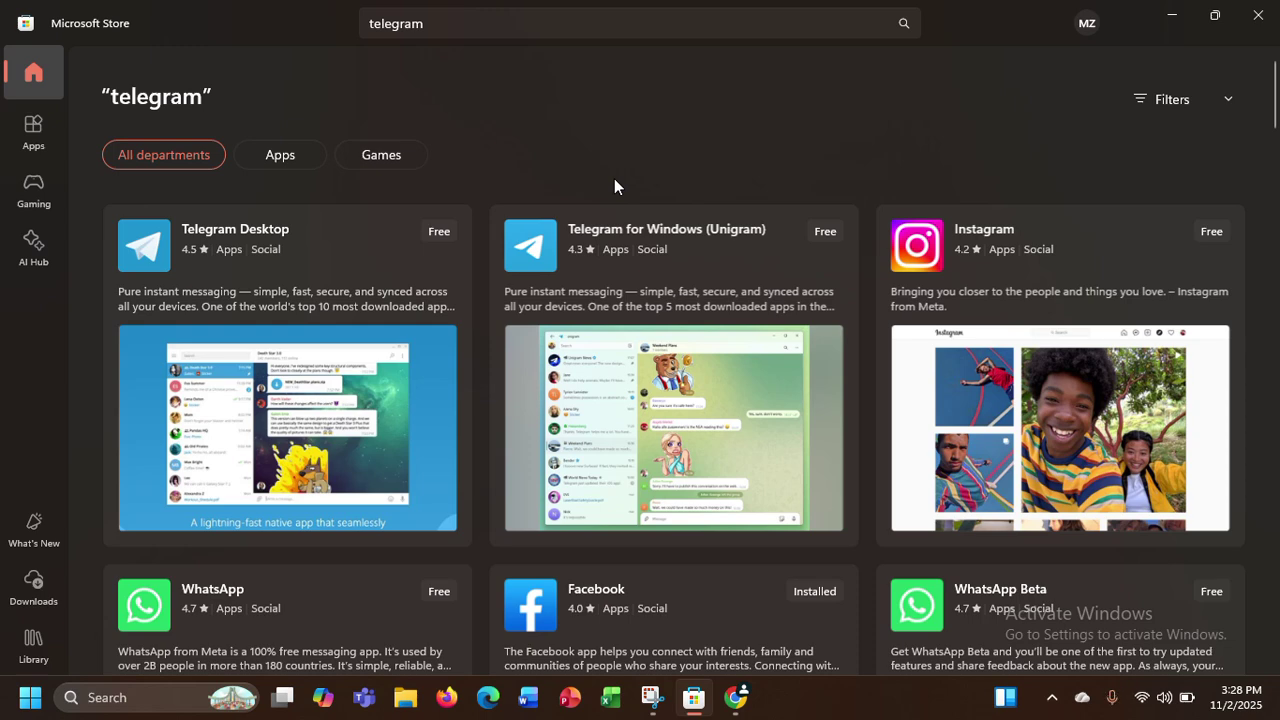
mouse_move(396, 277)
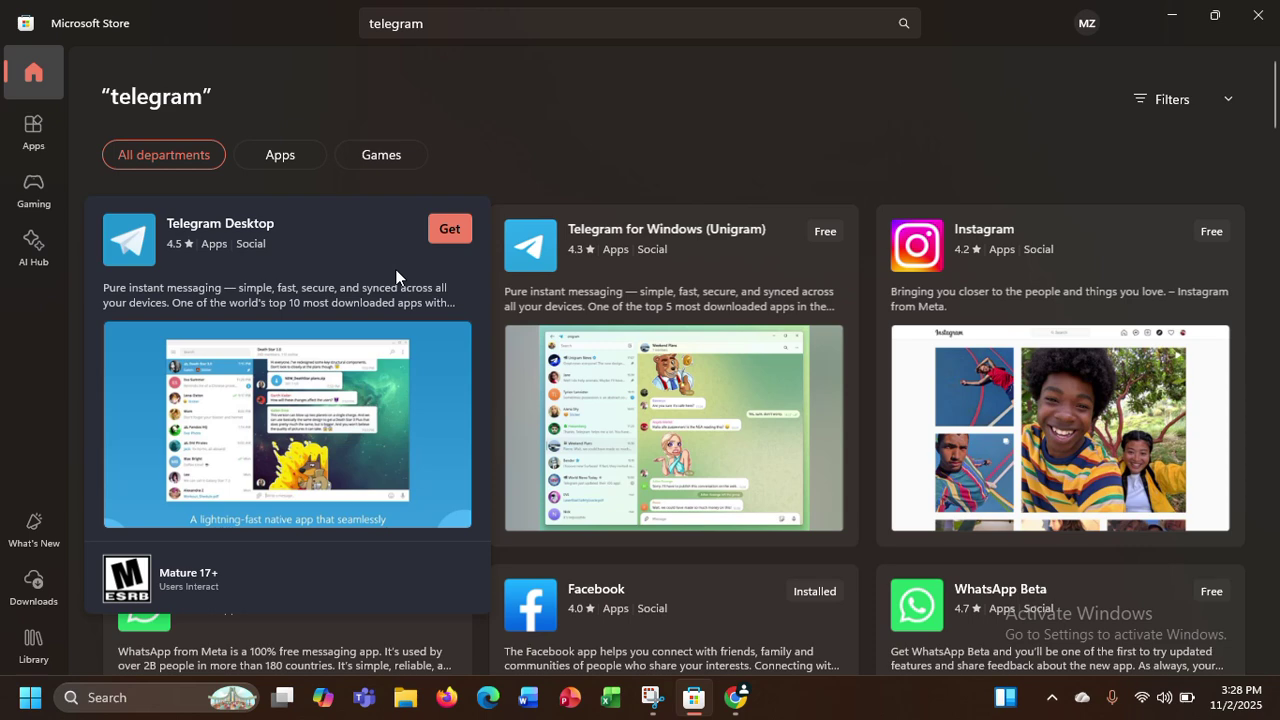
click(396, 277)
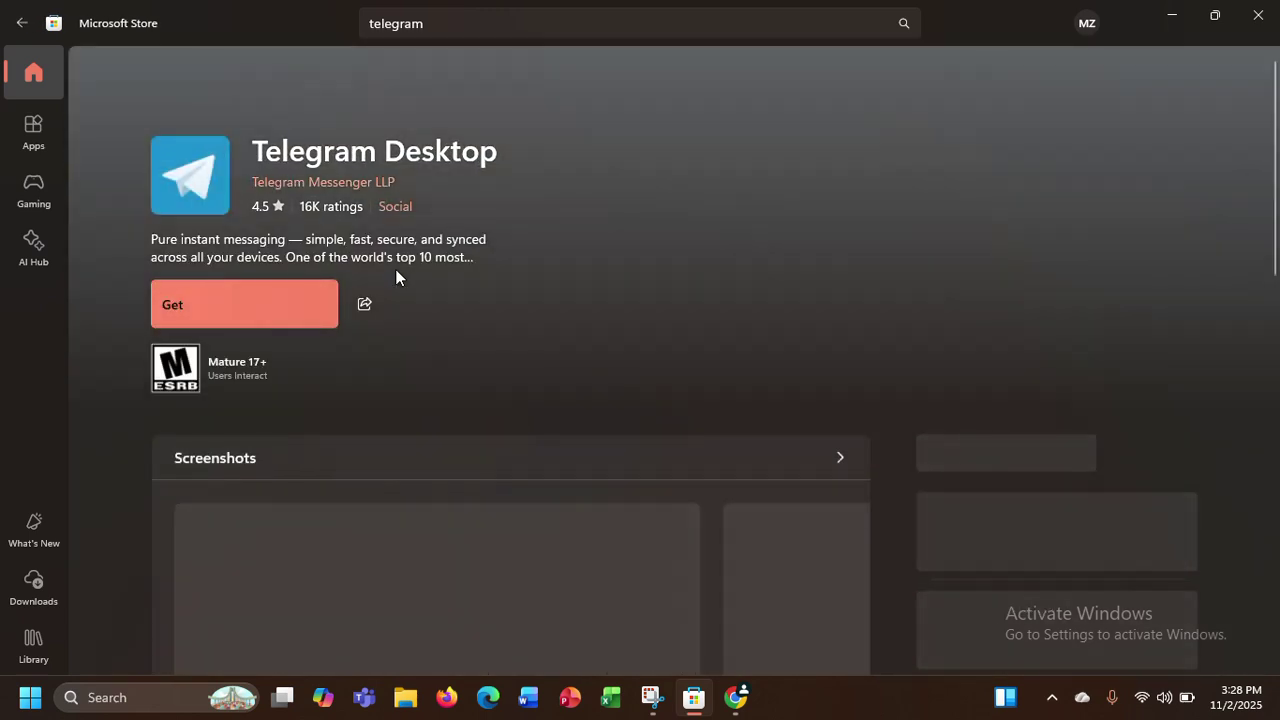
scroll(292, 406, down, 1)
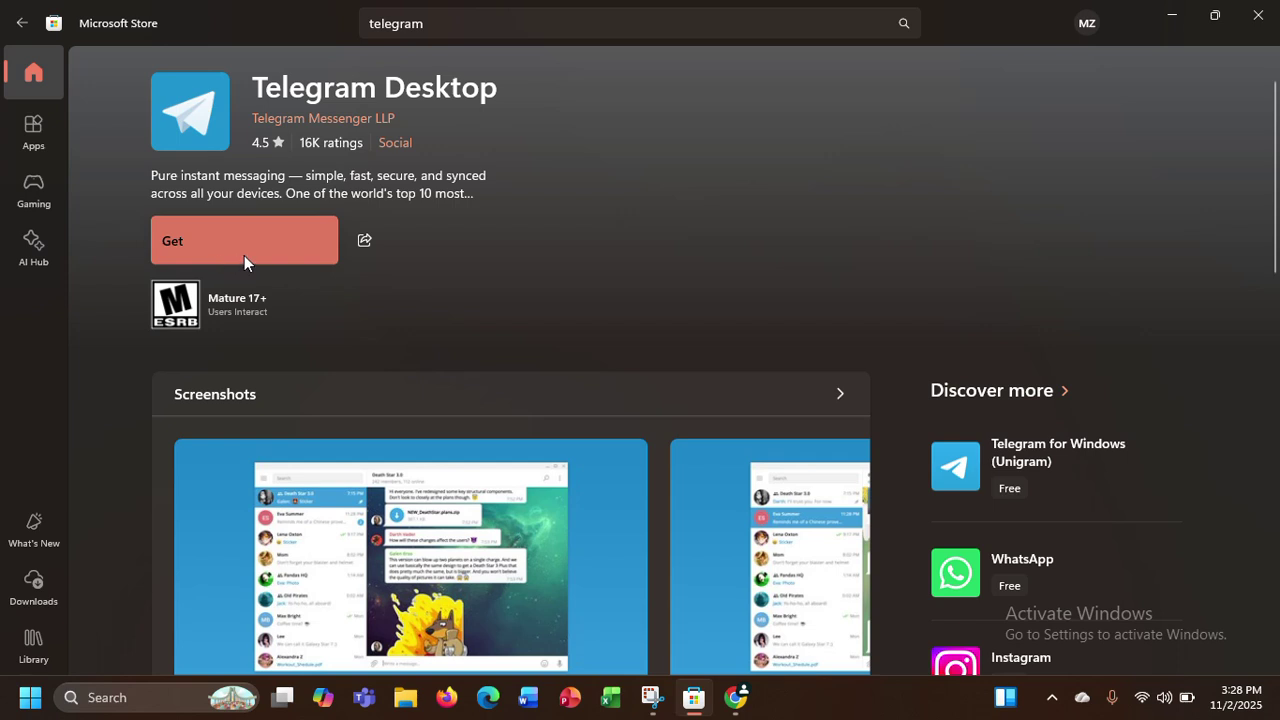
scroll(1085, 582, down, 3)
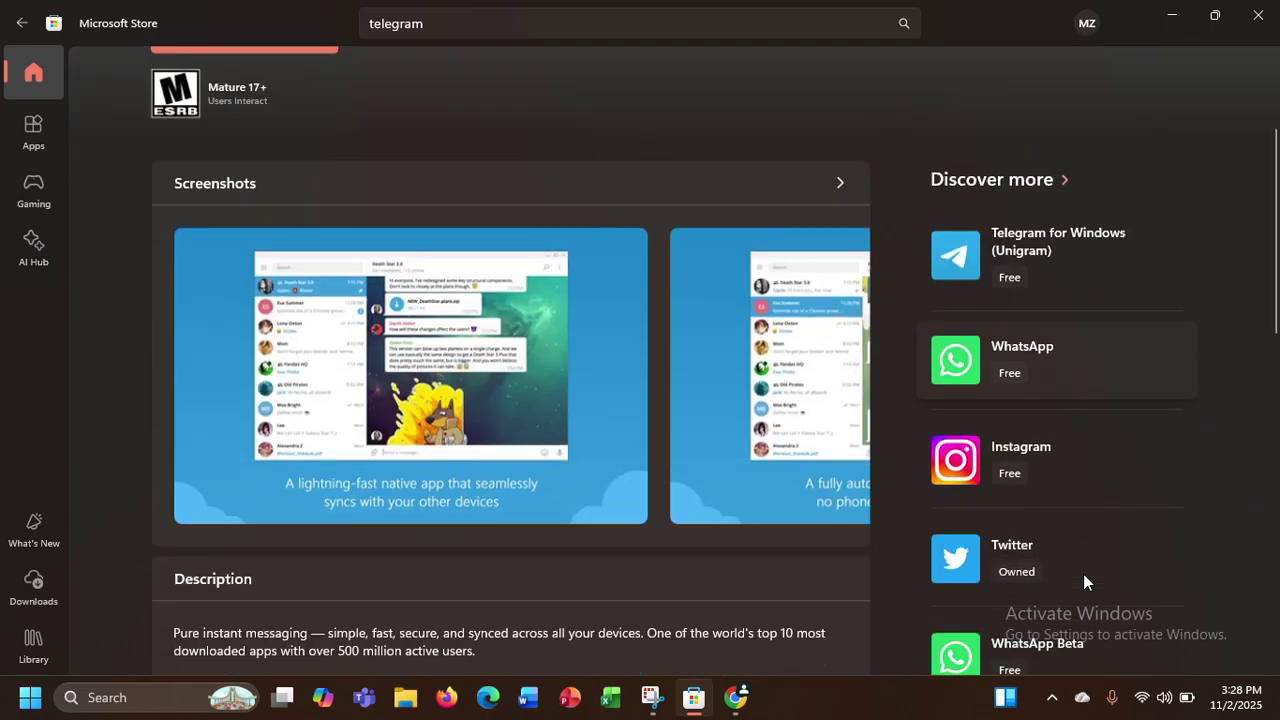
- Open the Instagram details page from the related apps, look it over and start installing the app
click(1094, 386)
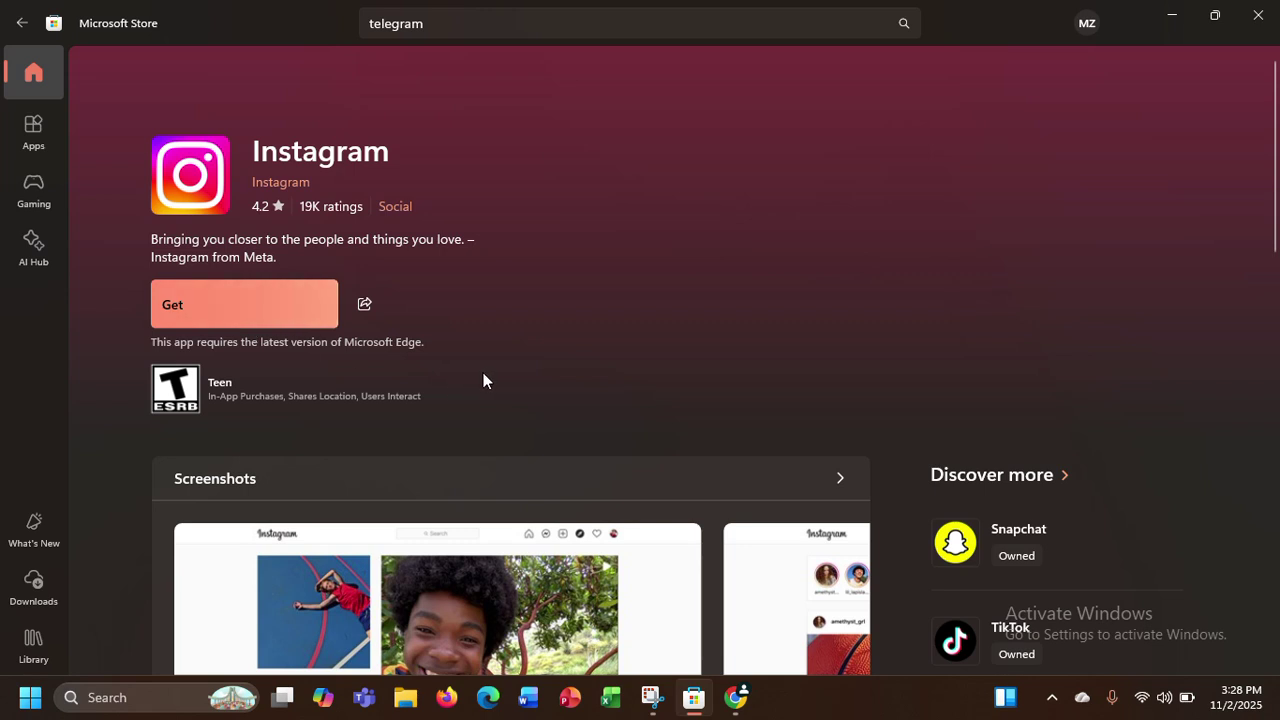
scroll(248, 438, down, 2)
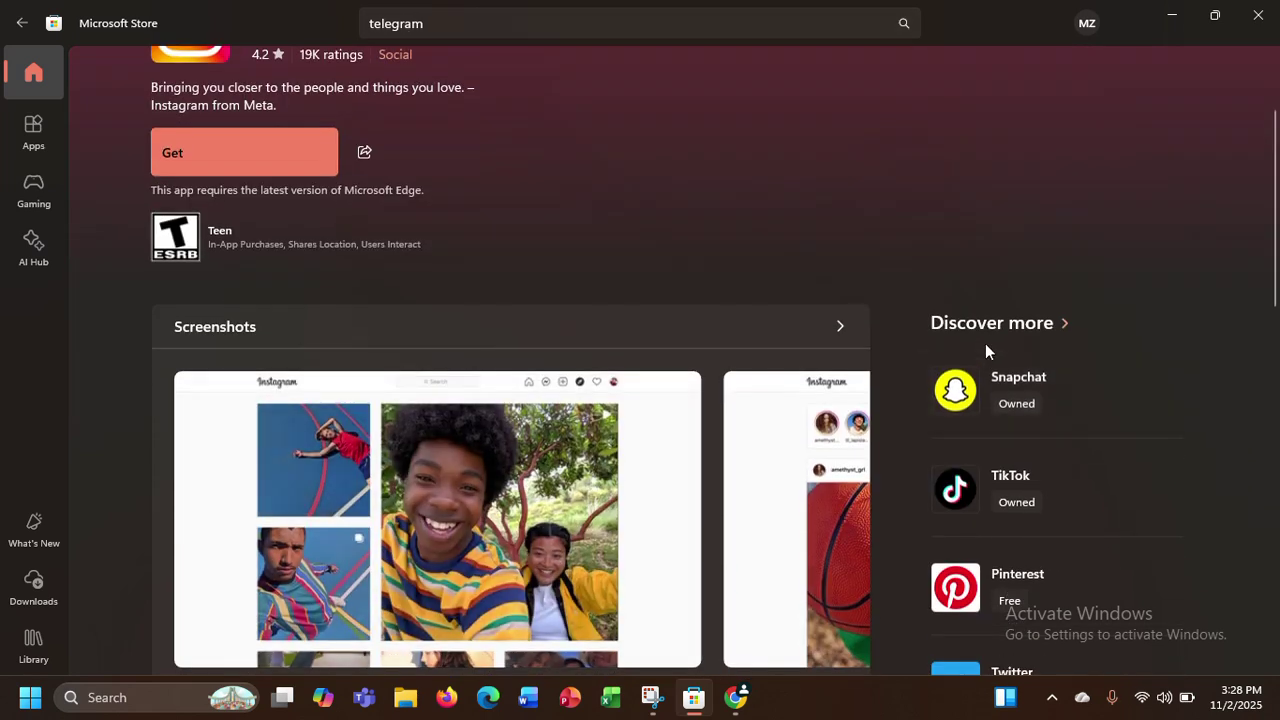
scroll(988, 564, down, 10)
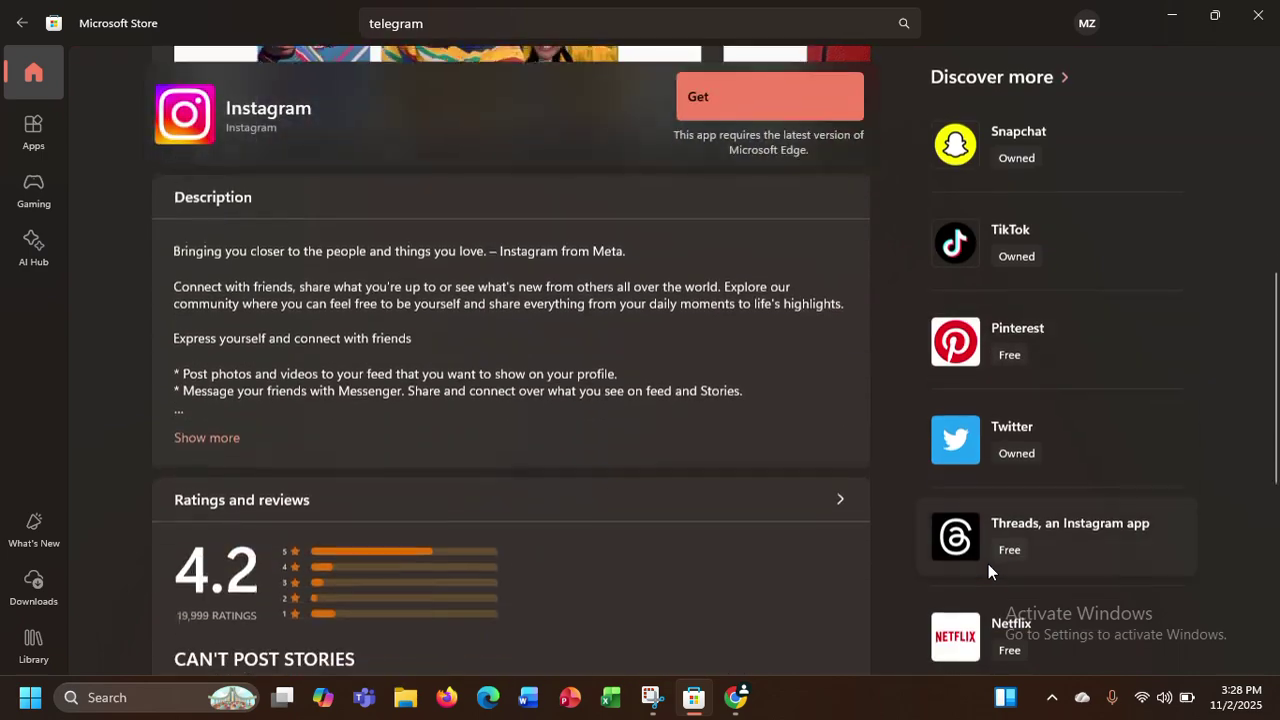
scroll(988, 564, up, 10)
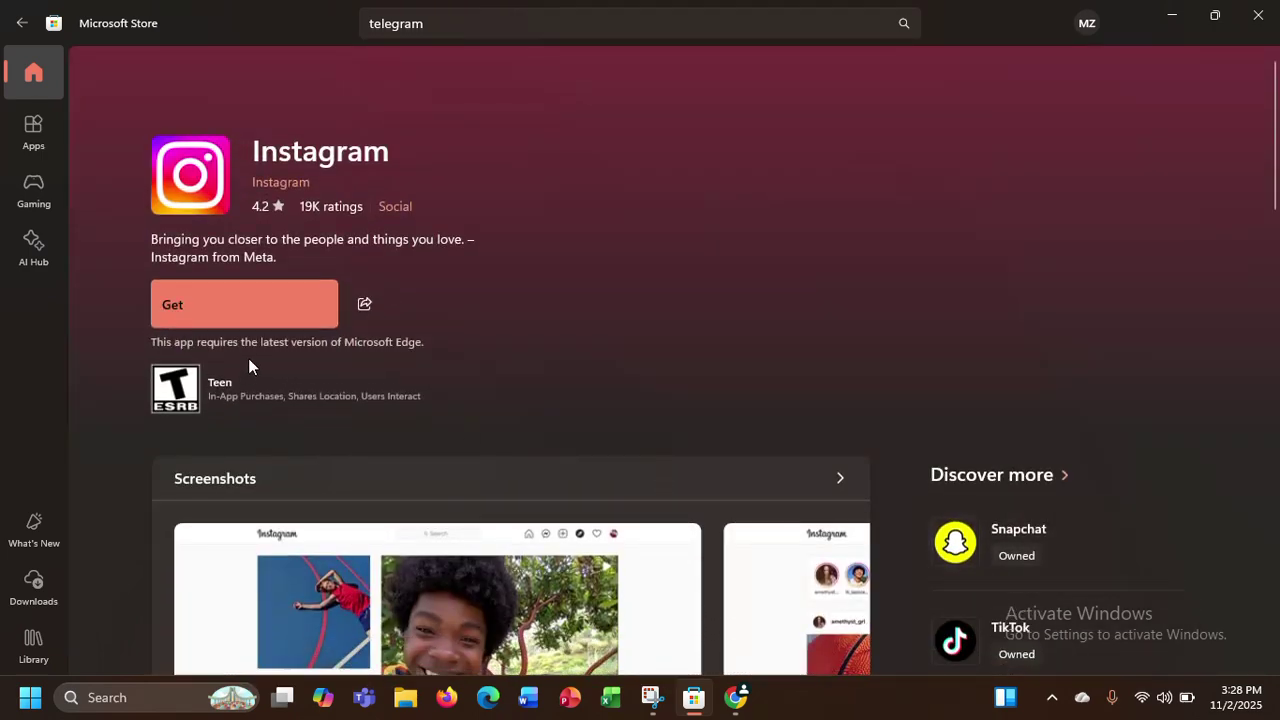
click(236, 306)
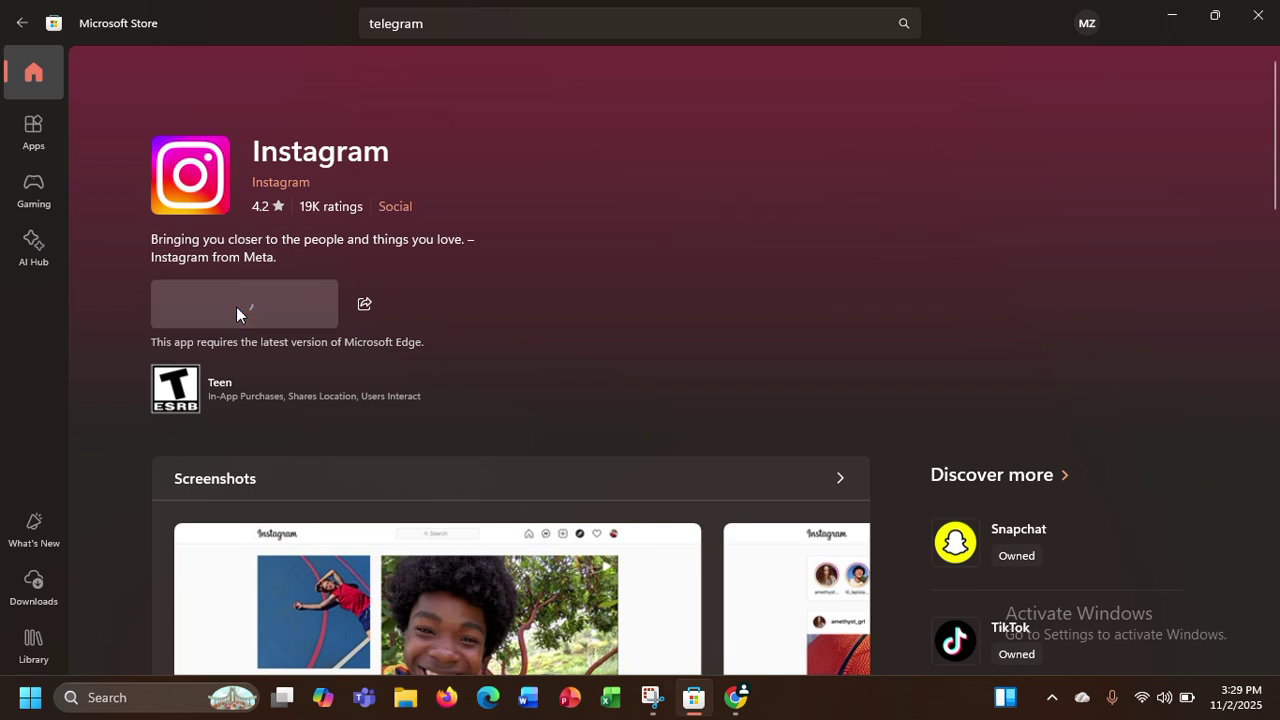
- Examine Instagram's screenshots, ratings and reviews, and additional information while the app installs
scroll(550, 477, down, 2)
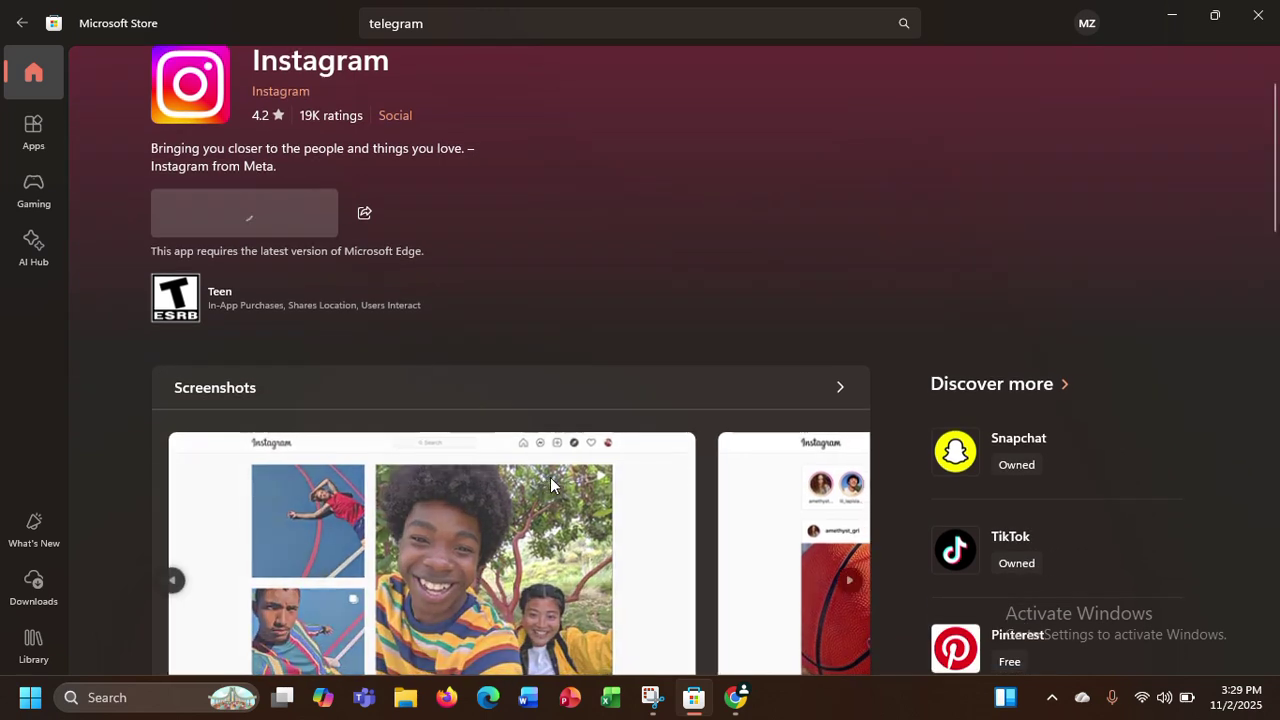
scroll(674, 600, down, 2)
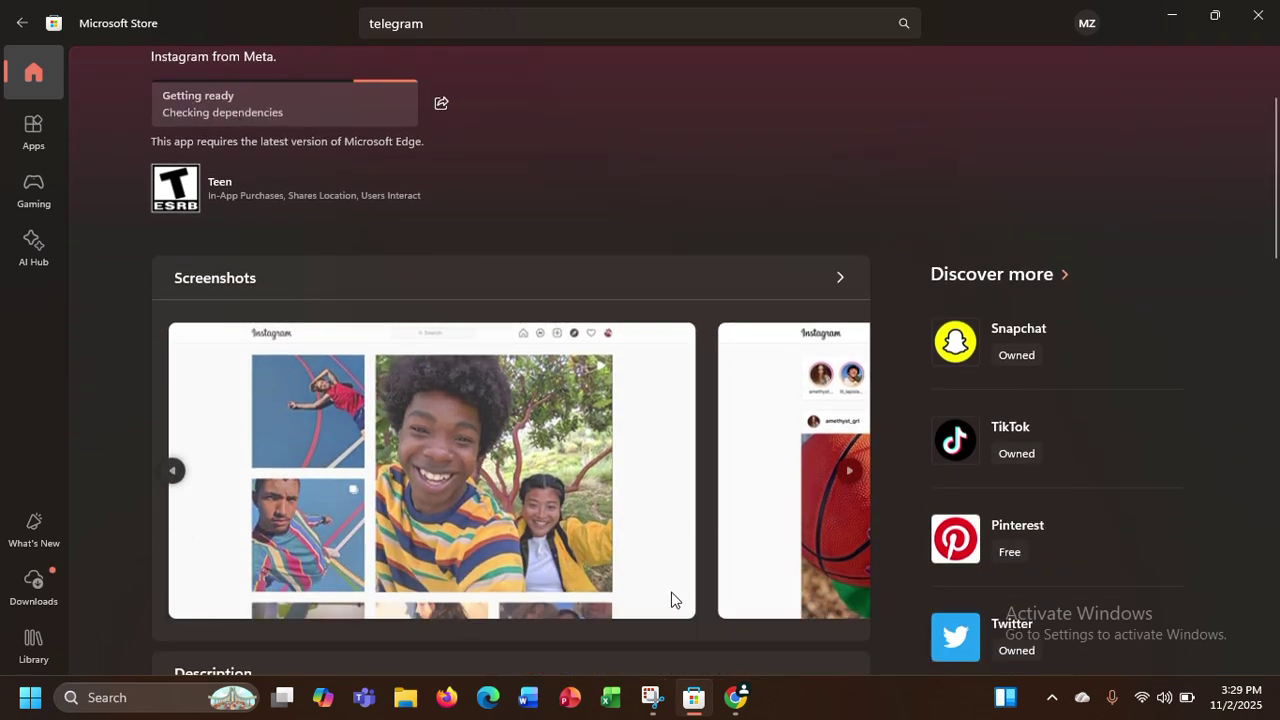
scroll(729, 528, right, 2)
scroll(729, 528, right, 2)
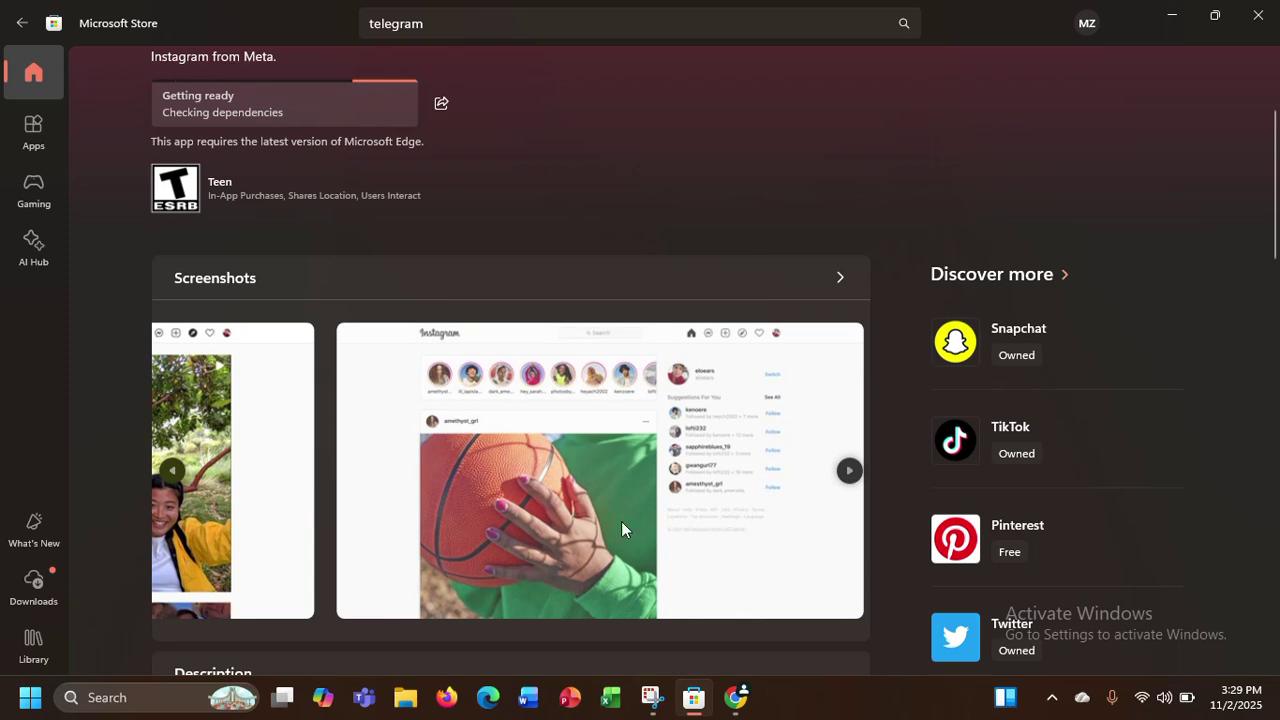
scroll(728, 511, down, 10)
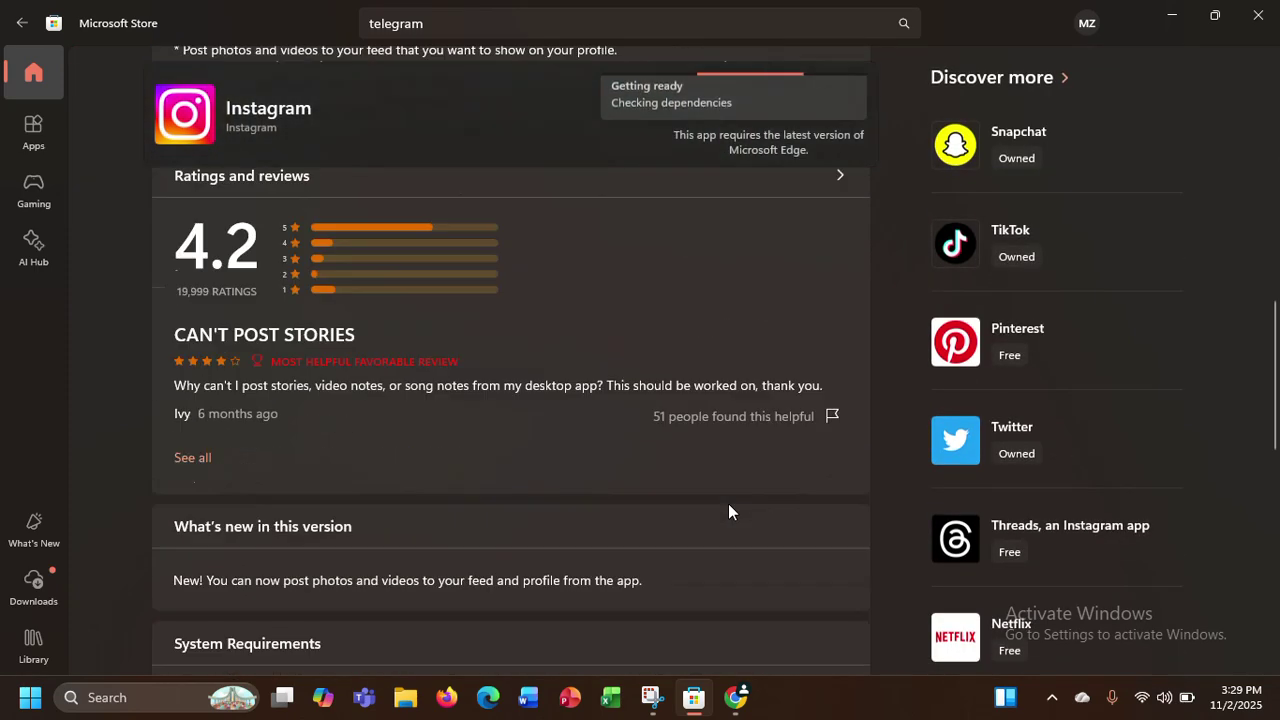
scroll(729, 510, down, 3)
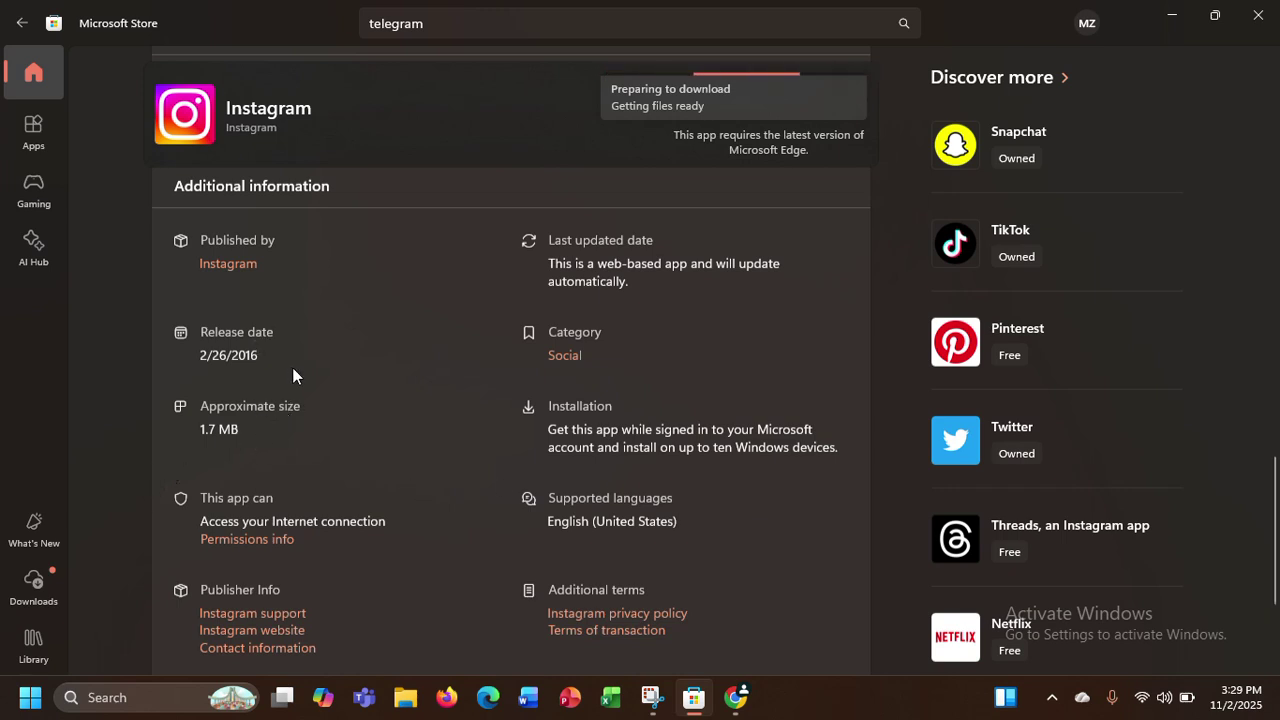
scroll(381, 458, down, 3)
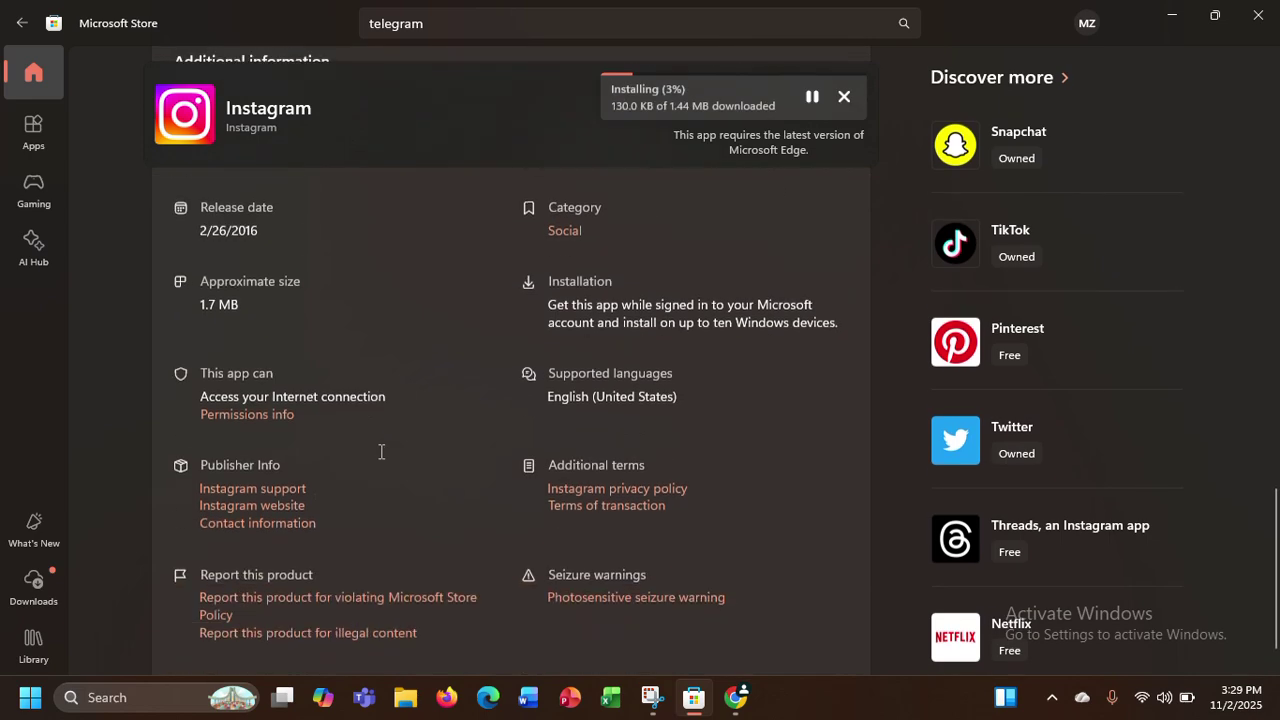
scroll(380, 455, up, 3)
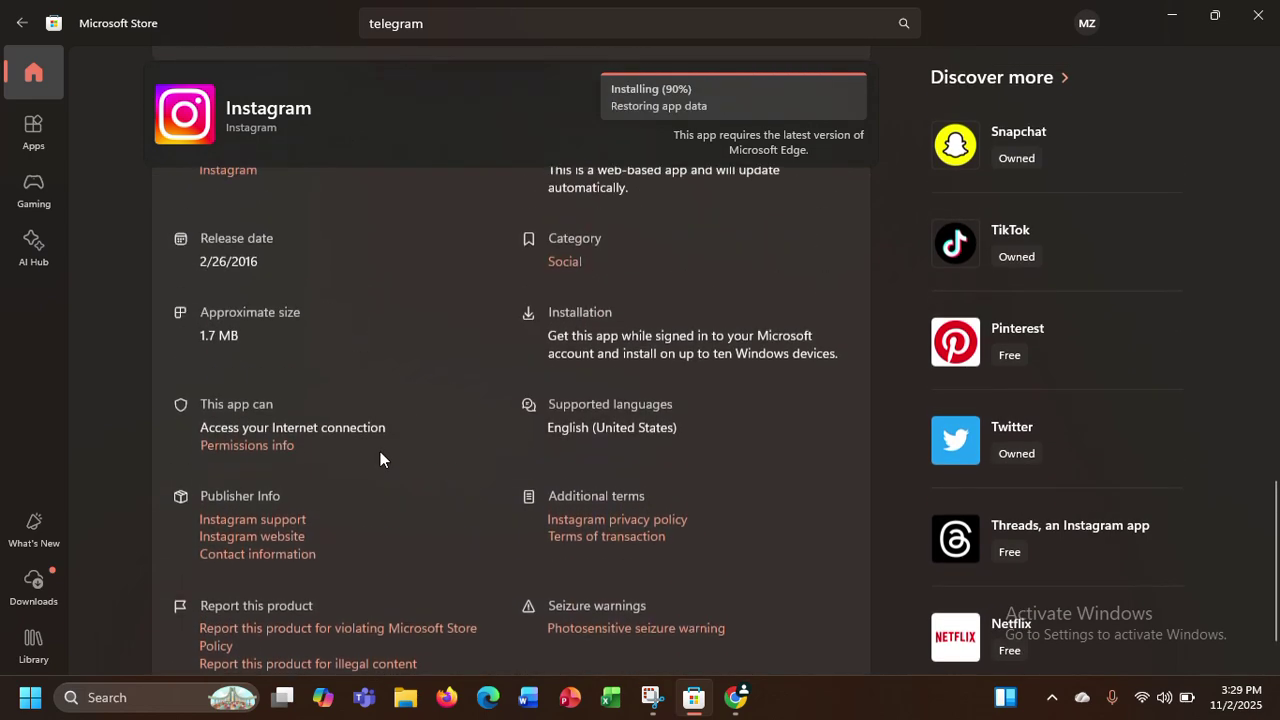
scroll(380, 459, up, 15)
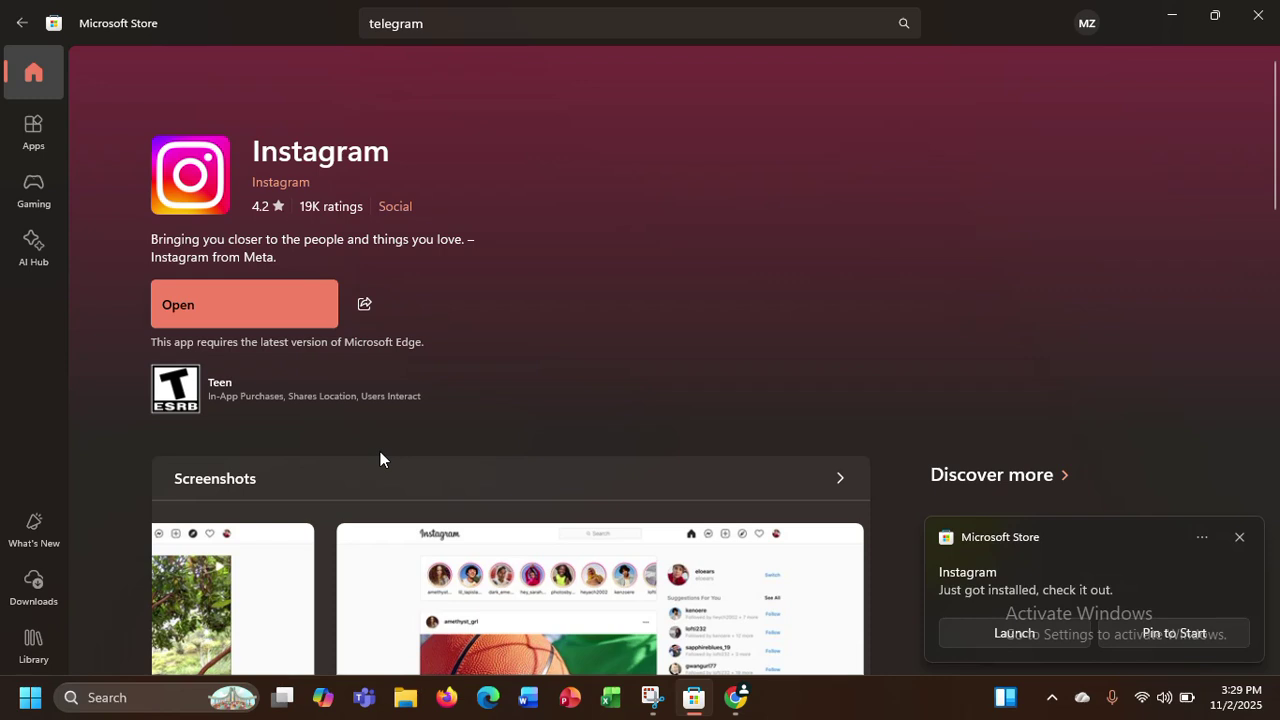
- Launch the installed Instagram app, maximize its window and decline the pinning, shortcut and auto-start permissions
click(295, 294)
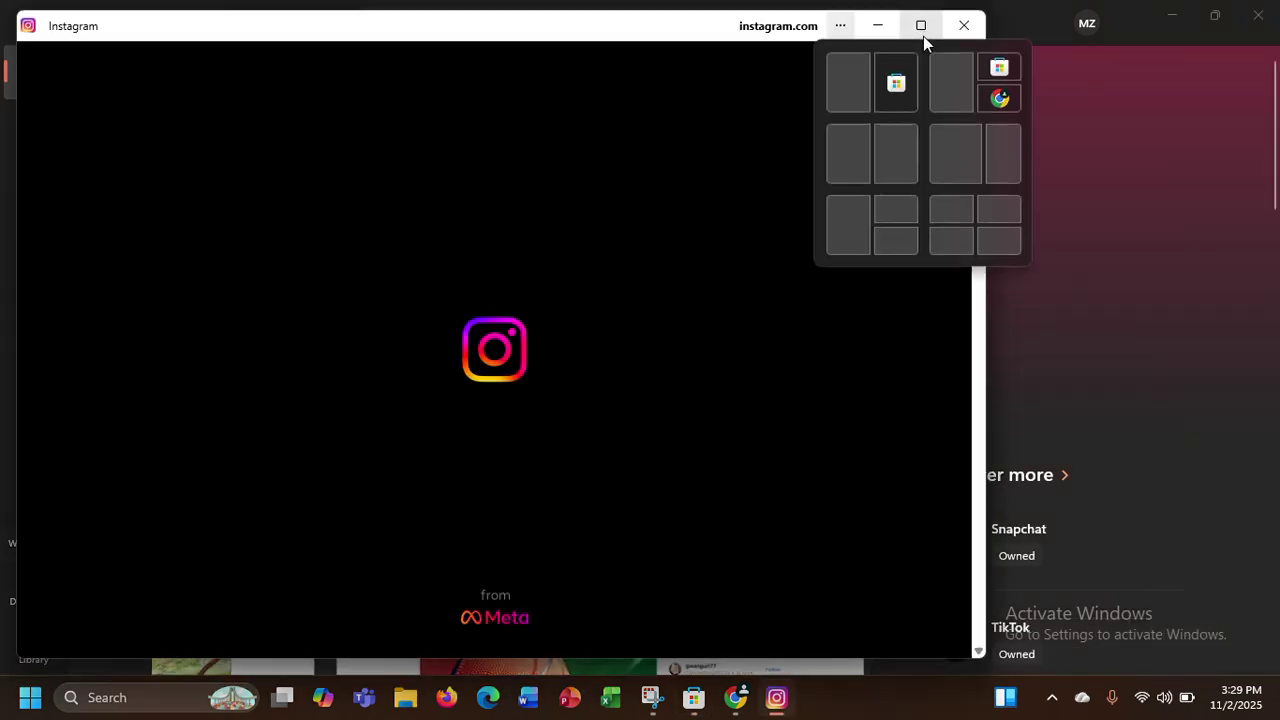
click(922, 34)
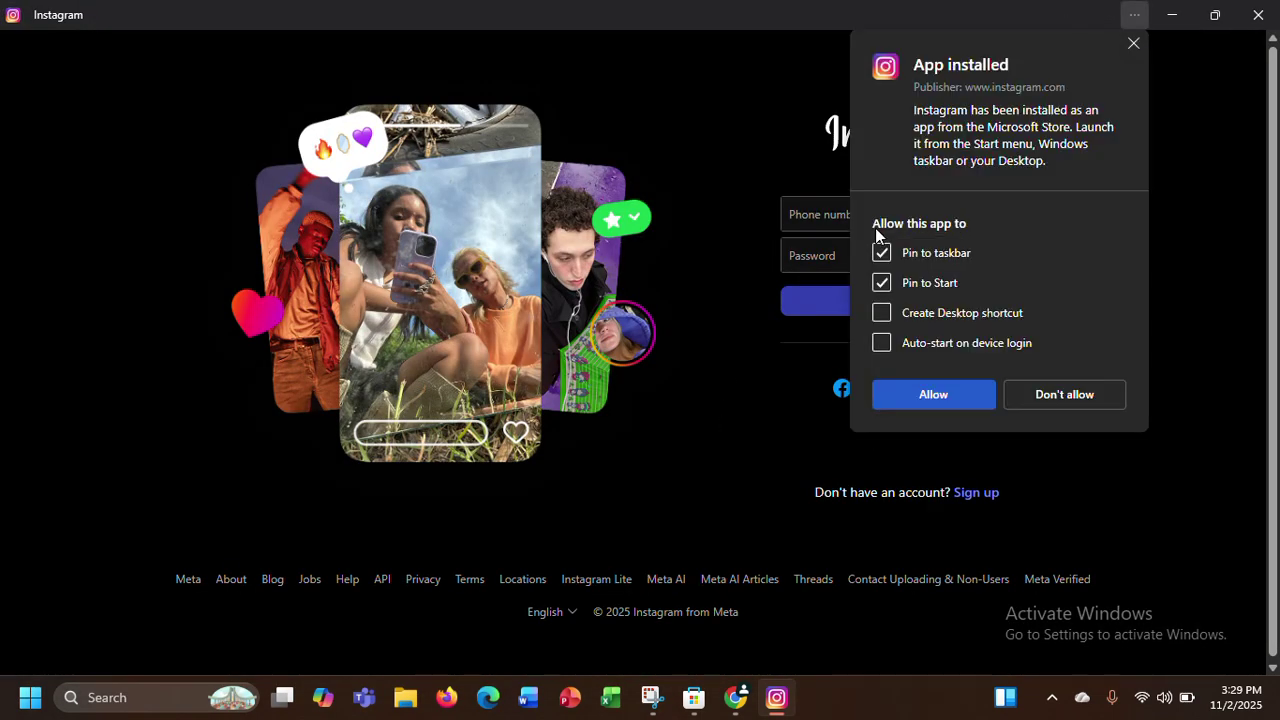
click(1097, 394)
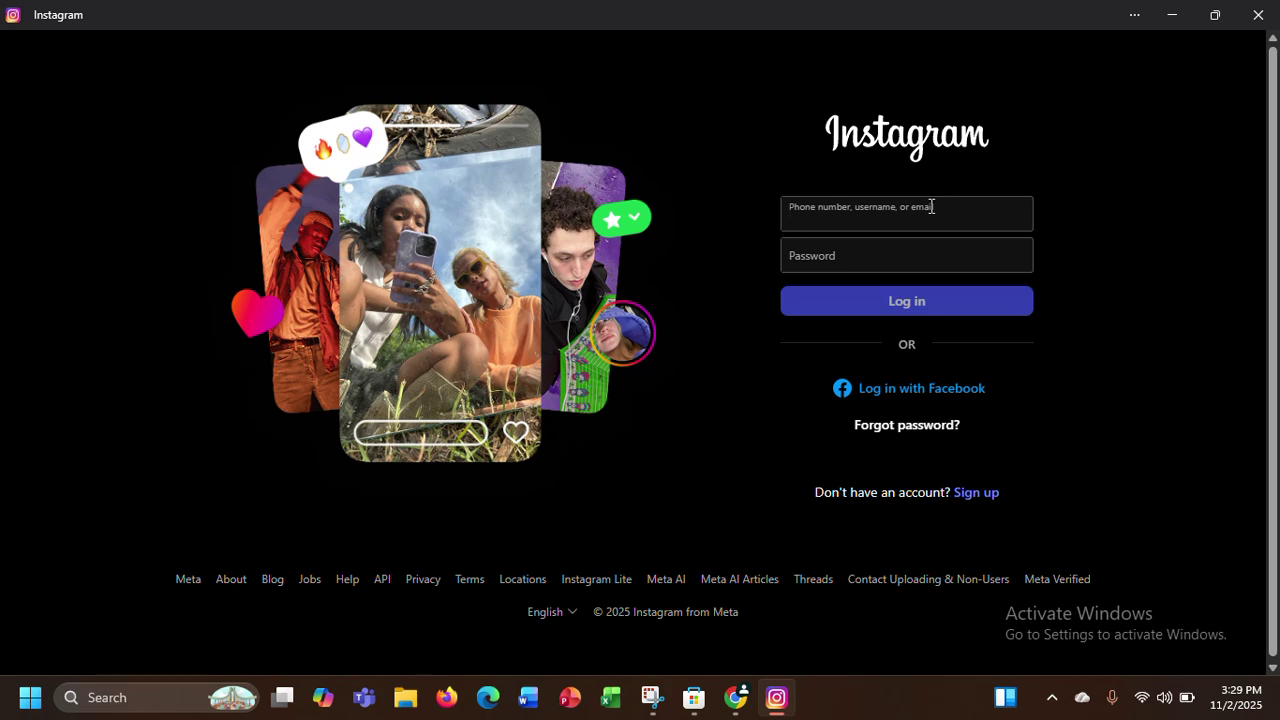
- Look over the Instagram login form, place the cursor in its password field and close the app
click(874, 270)
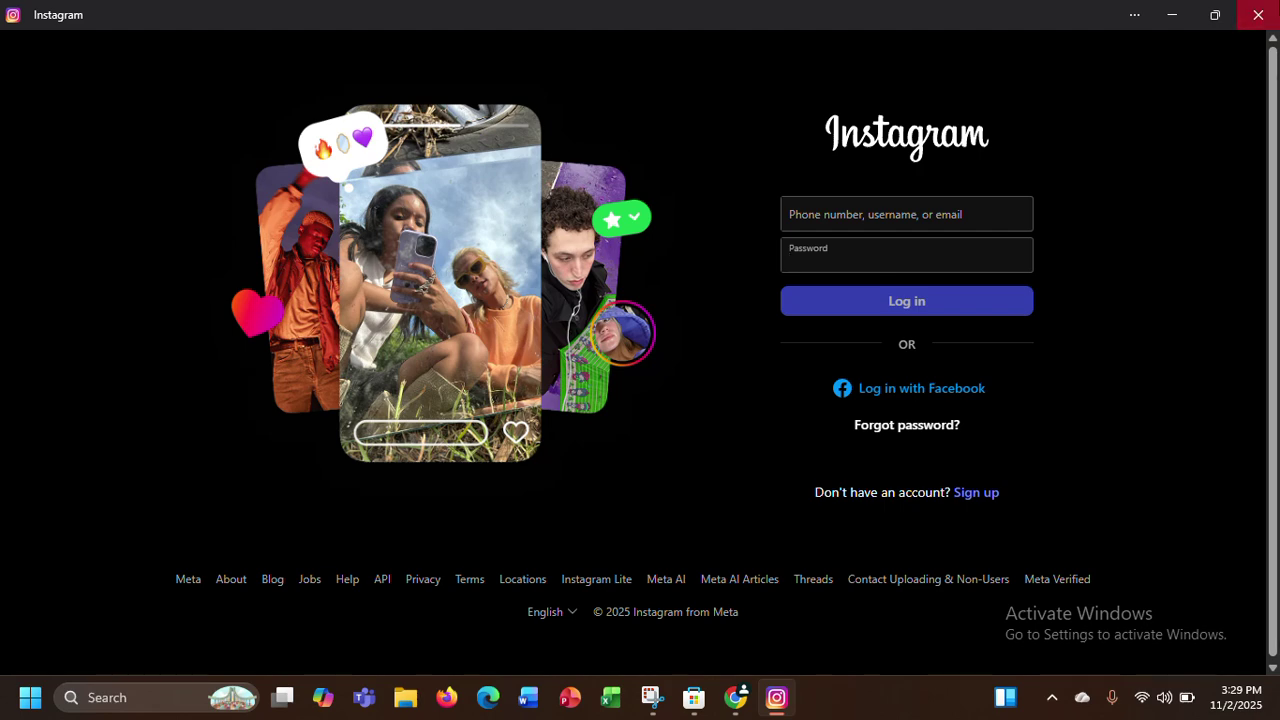
click(1258, 15)
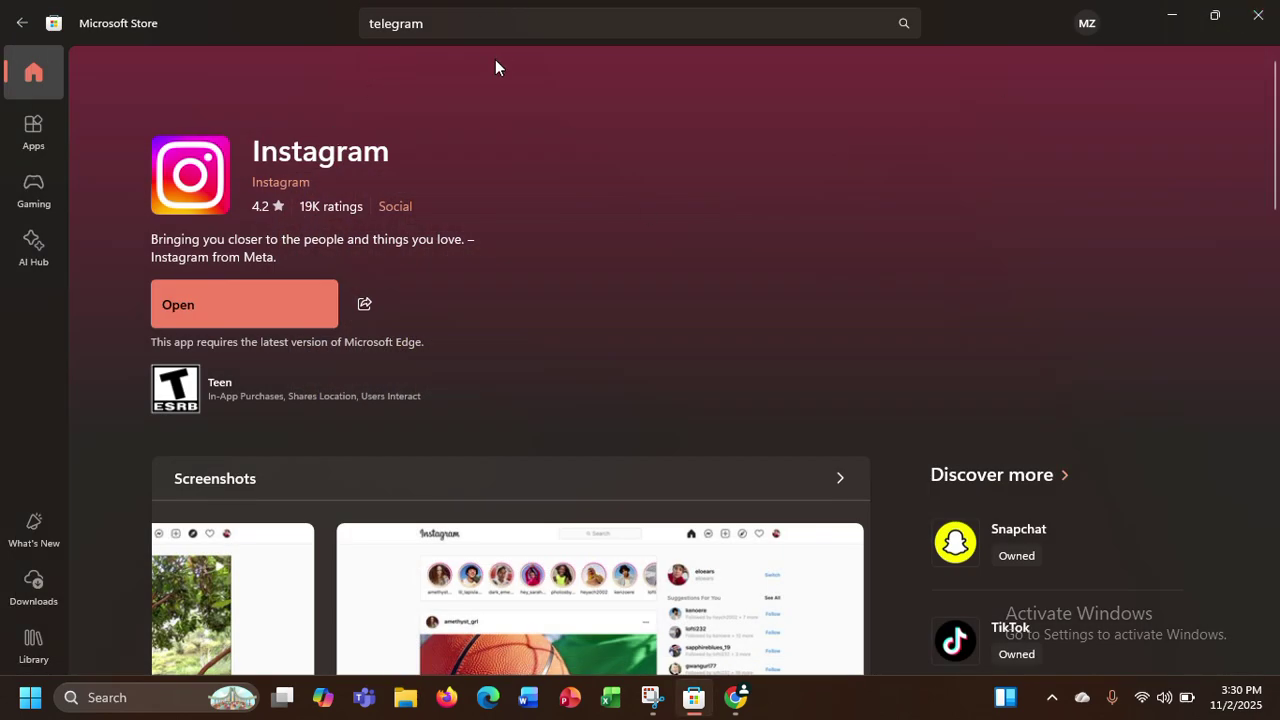
- Clear the "telegram" term from the store search and dismiss the recent-search suggestions
click(497, 31)
key(BackSpace)
key(BackSpace)
key(BackSpace)
key(BackSpace)
key(BackSpace)
key(BackSpace)
key(BackSpace)
key(BackSpace)
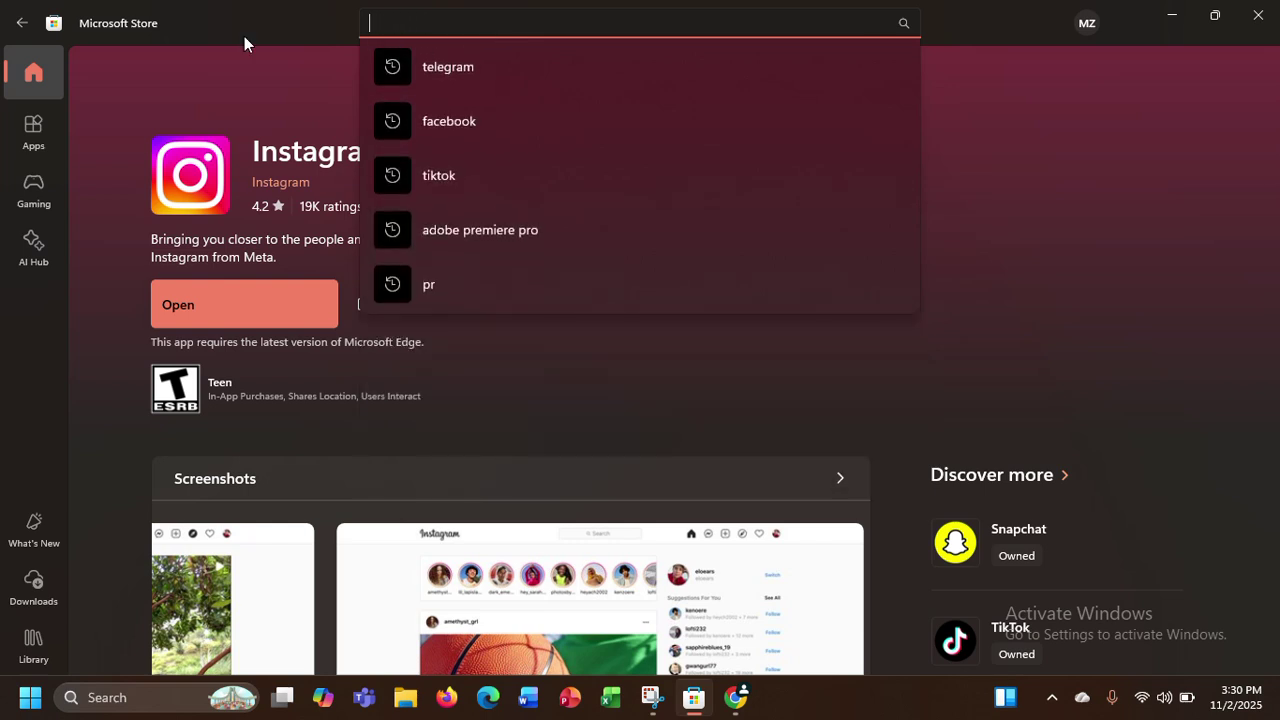
click(288, 85)
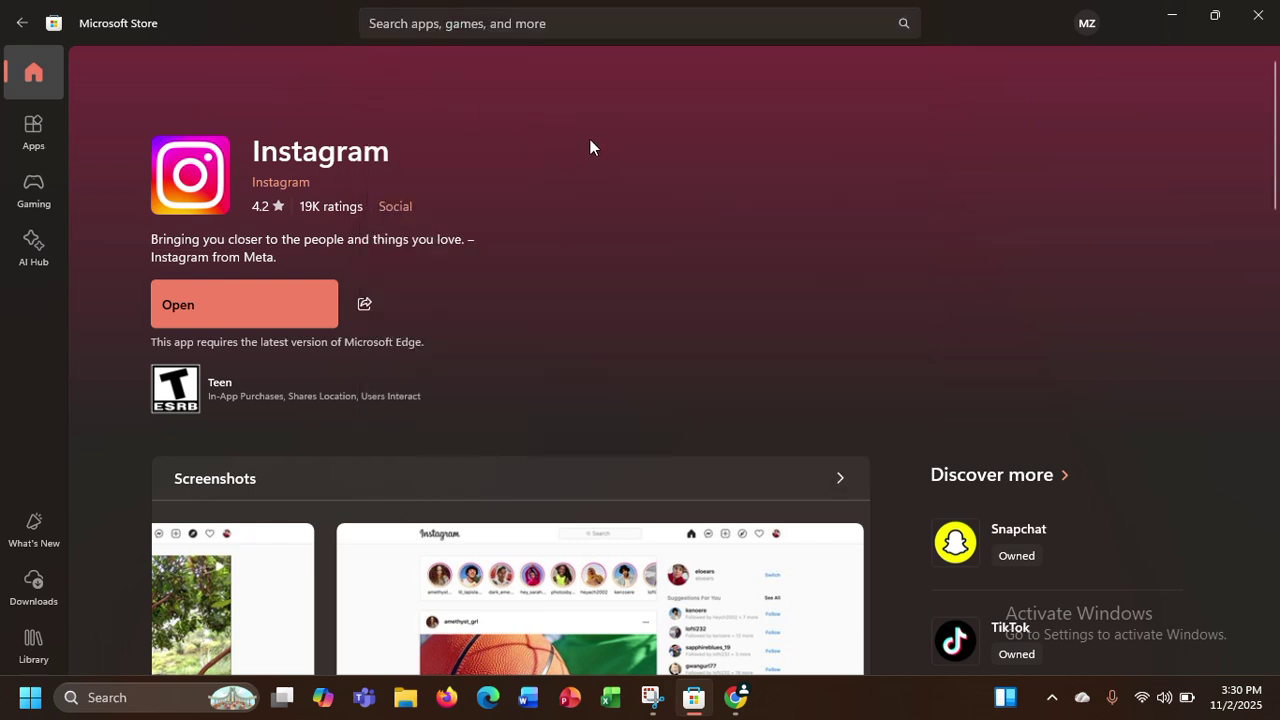